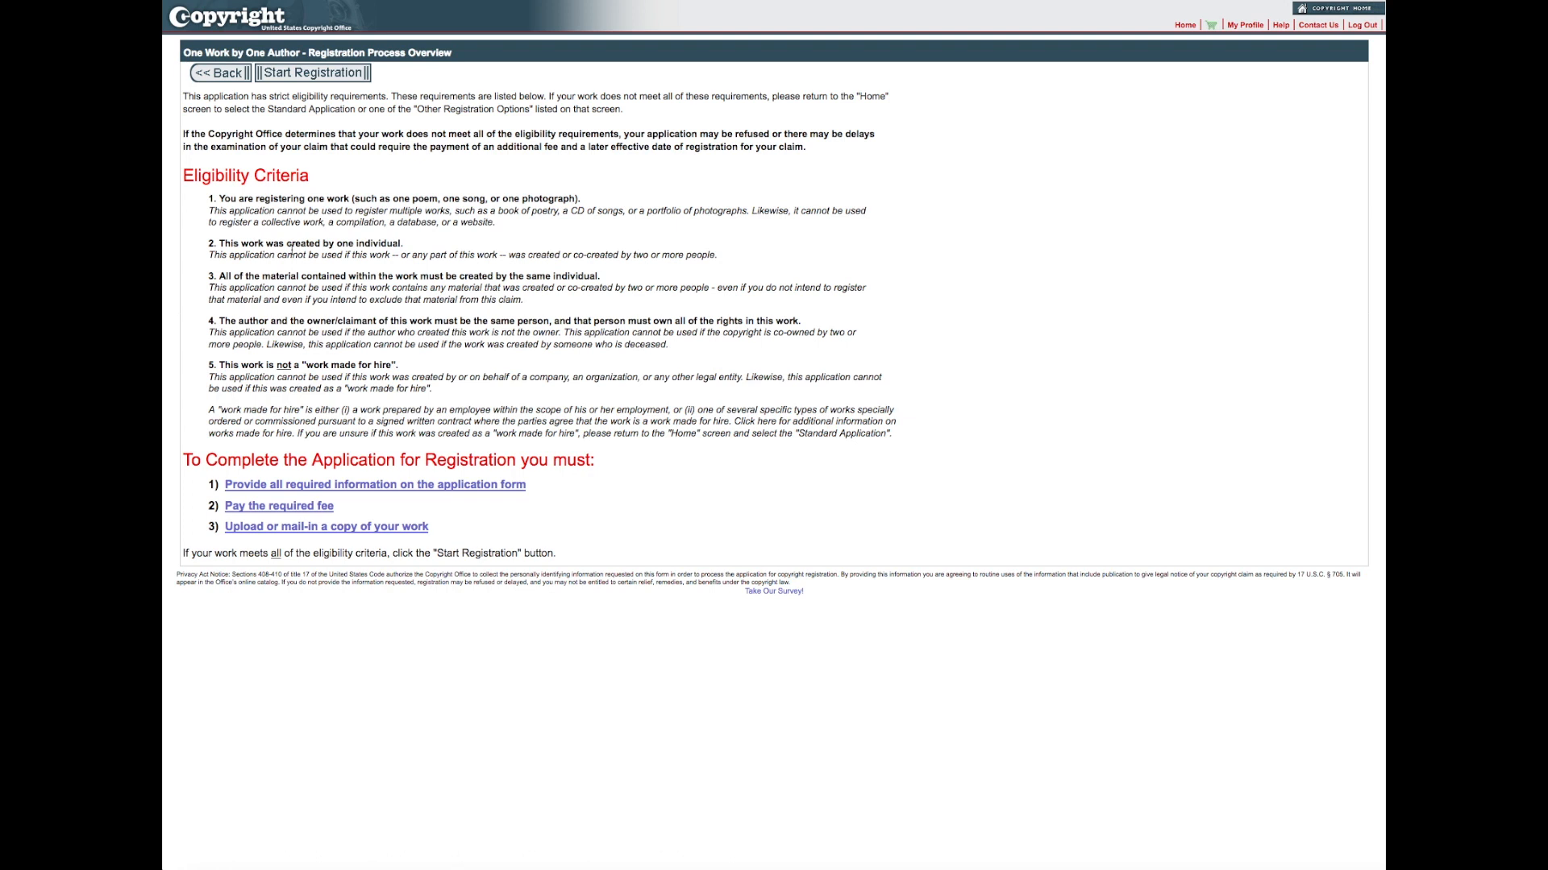
Step: Start the registration and review the type-of-work descriptions for Literary, Visual Arts, Sound Recording, Performing Arts and Motion Picture/AV works
left_click(356, 74)
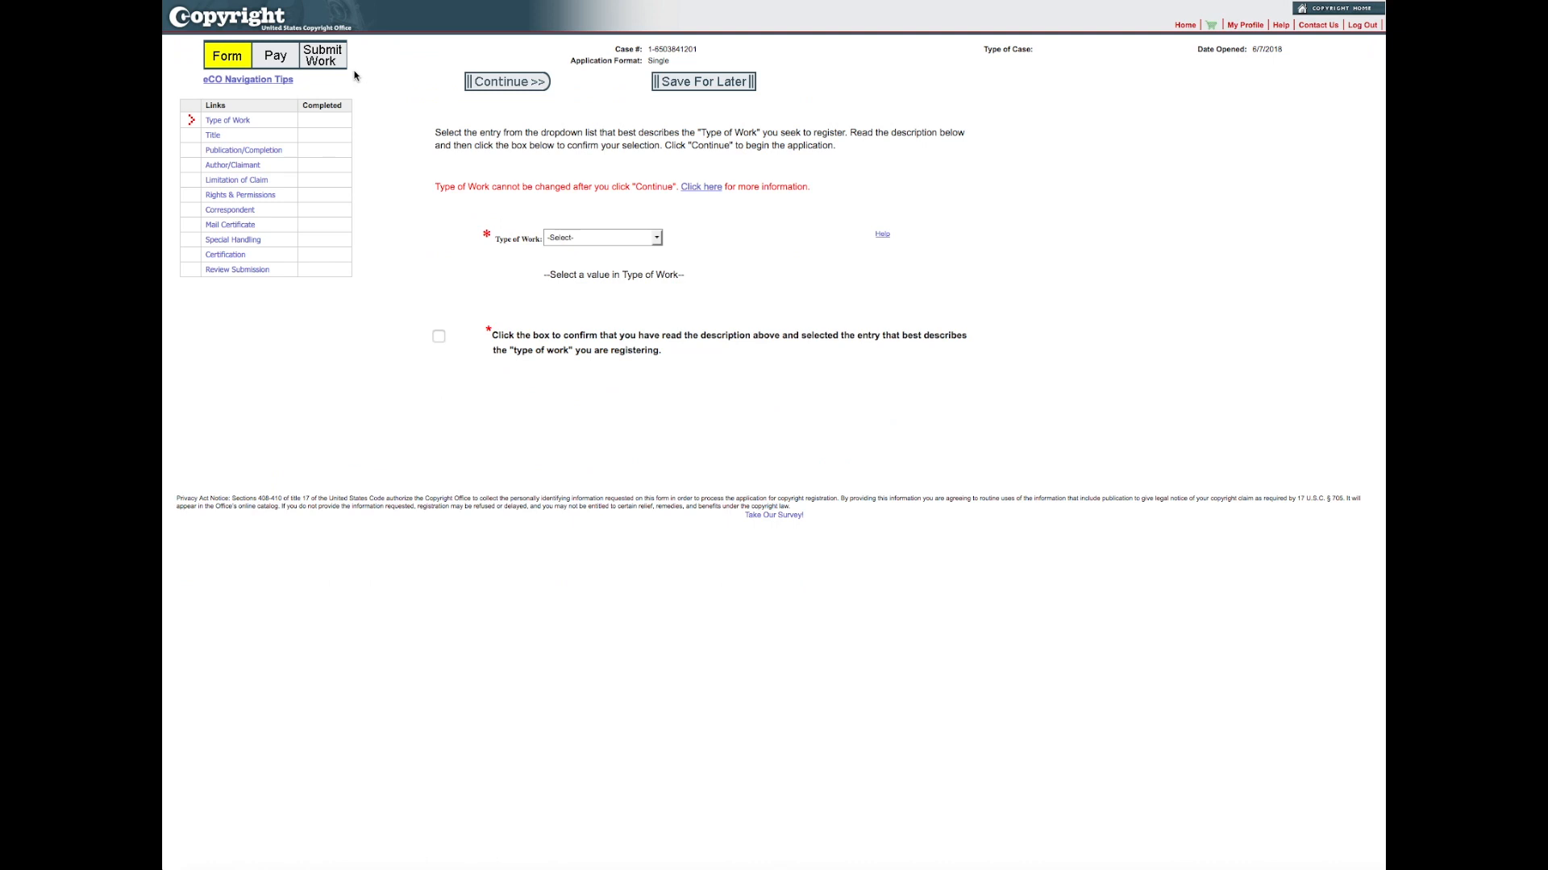
left_click(657, 239)
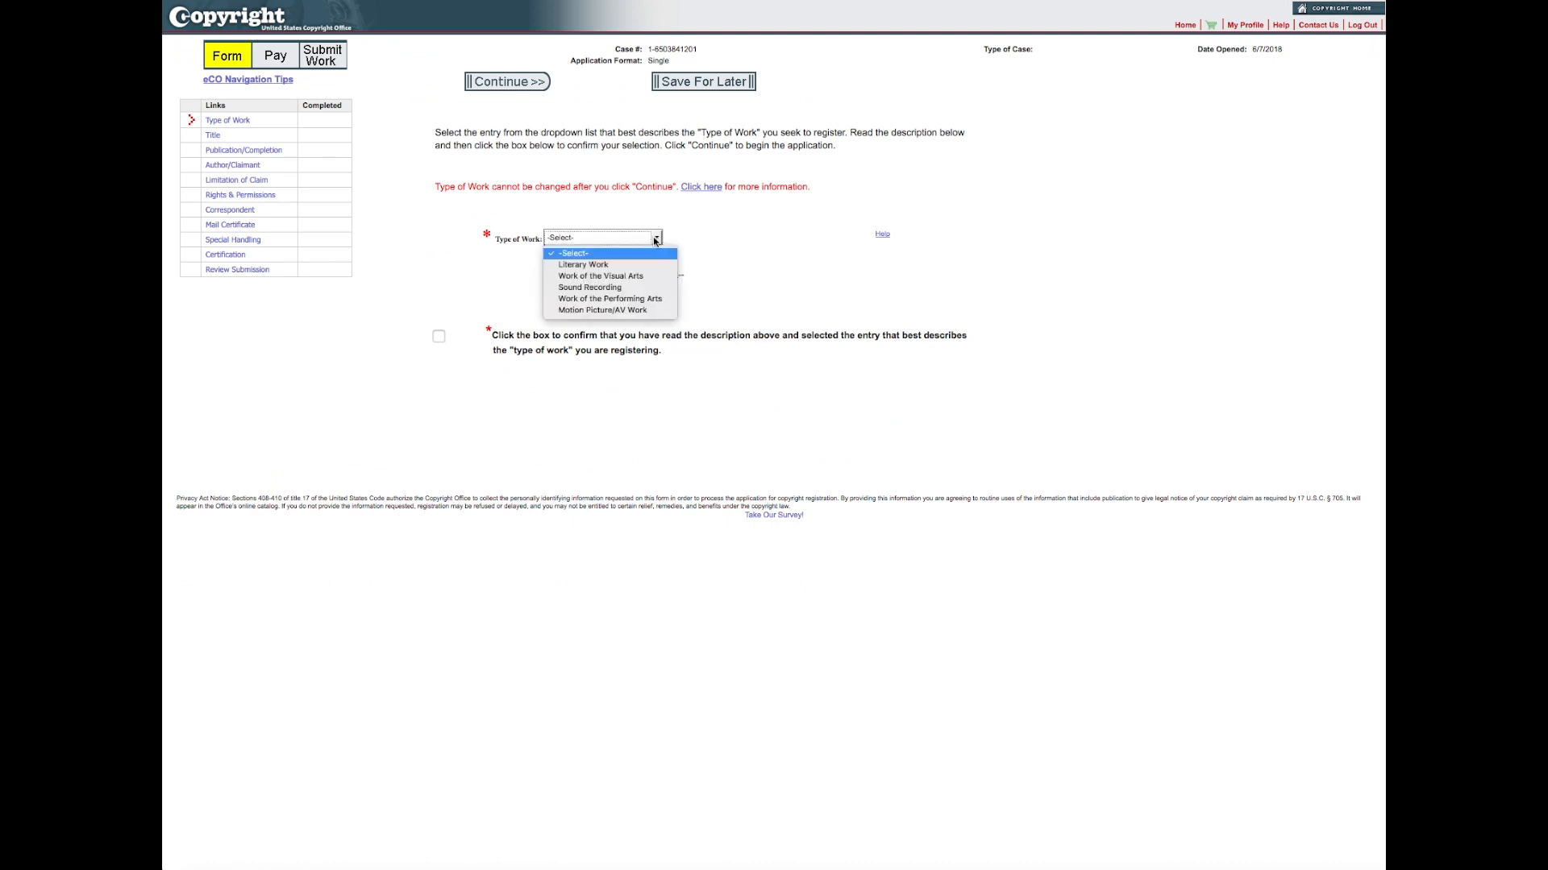
left_click(607, 266)
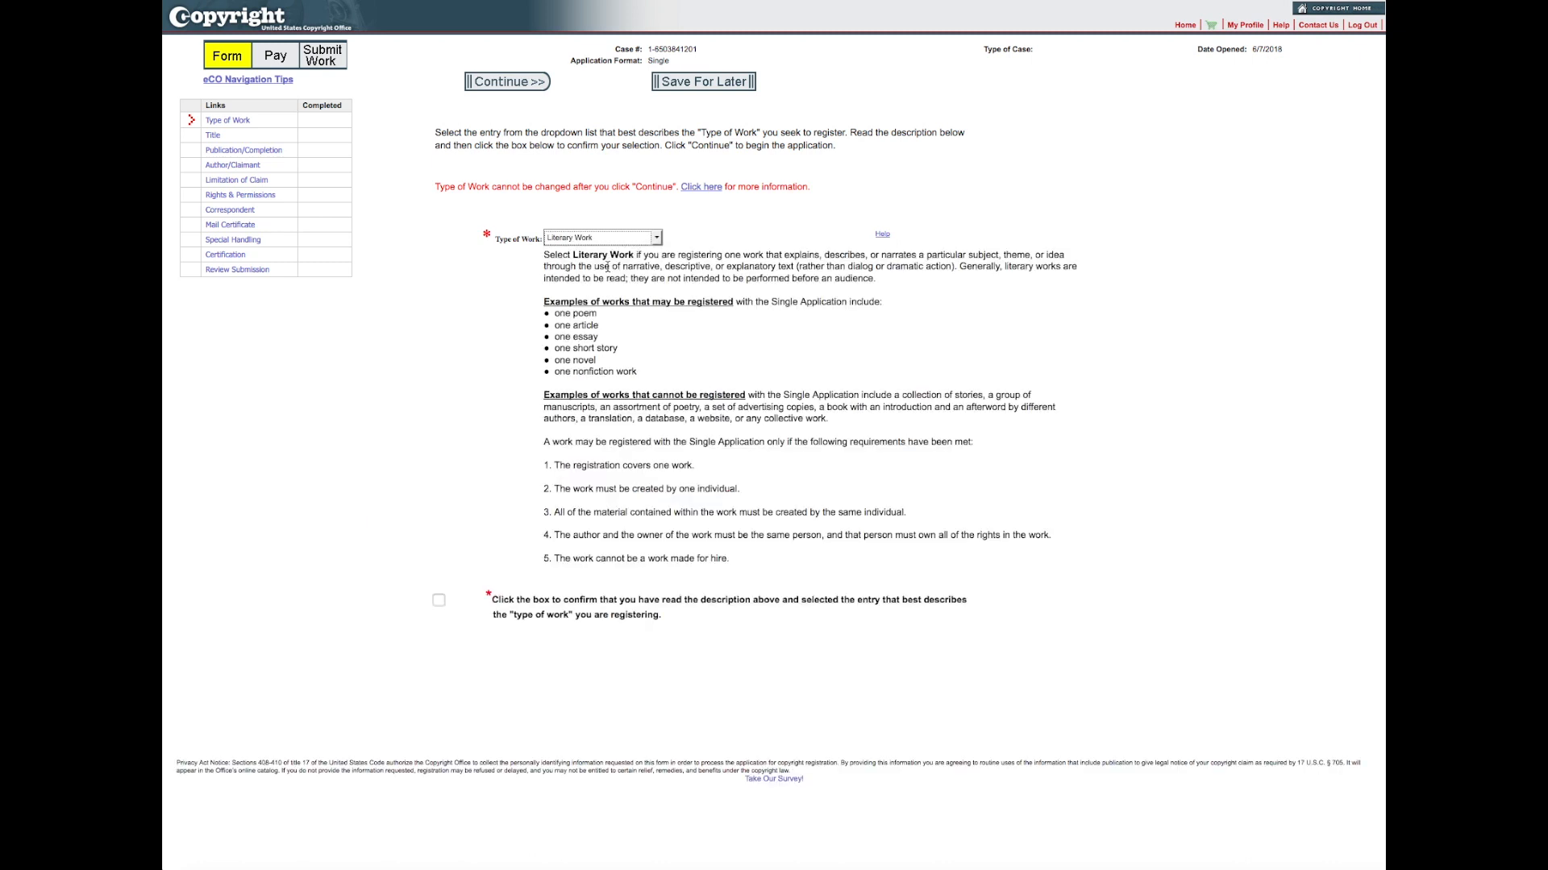
left_click(656, 239)
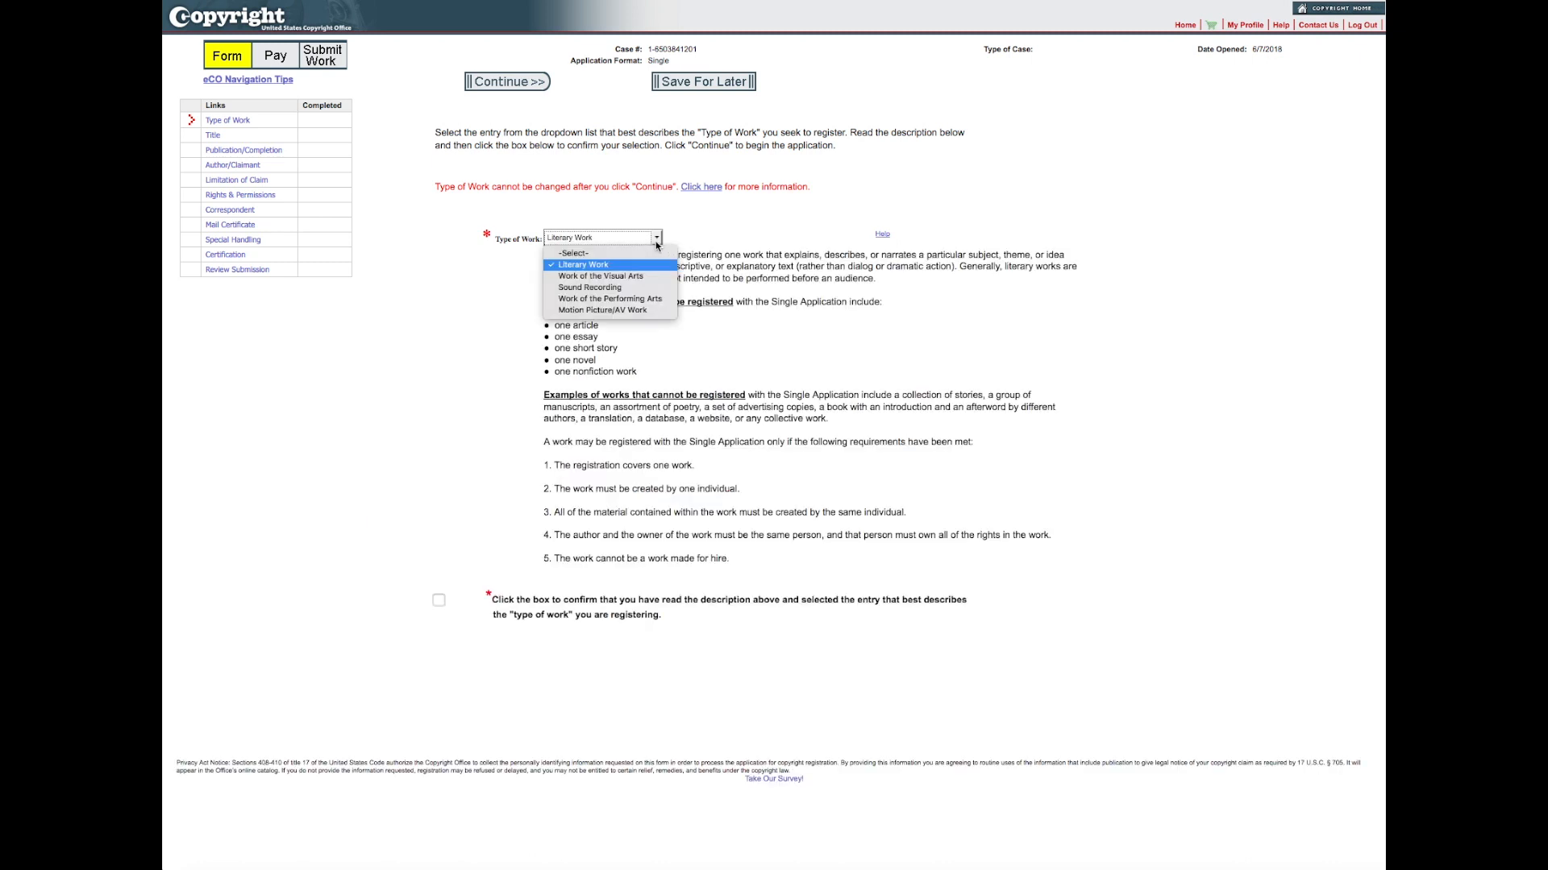
left_click(617, 278)
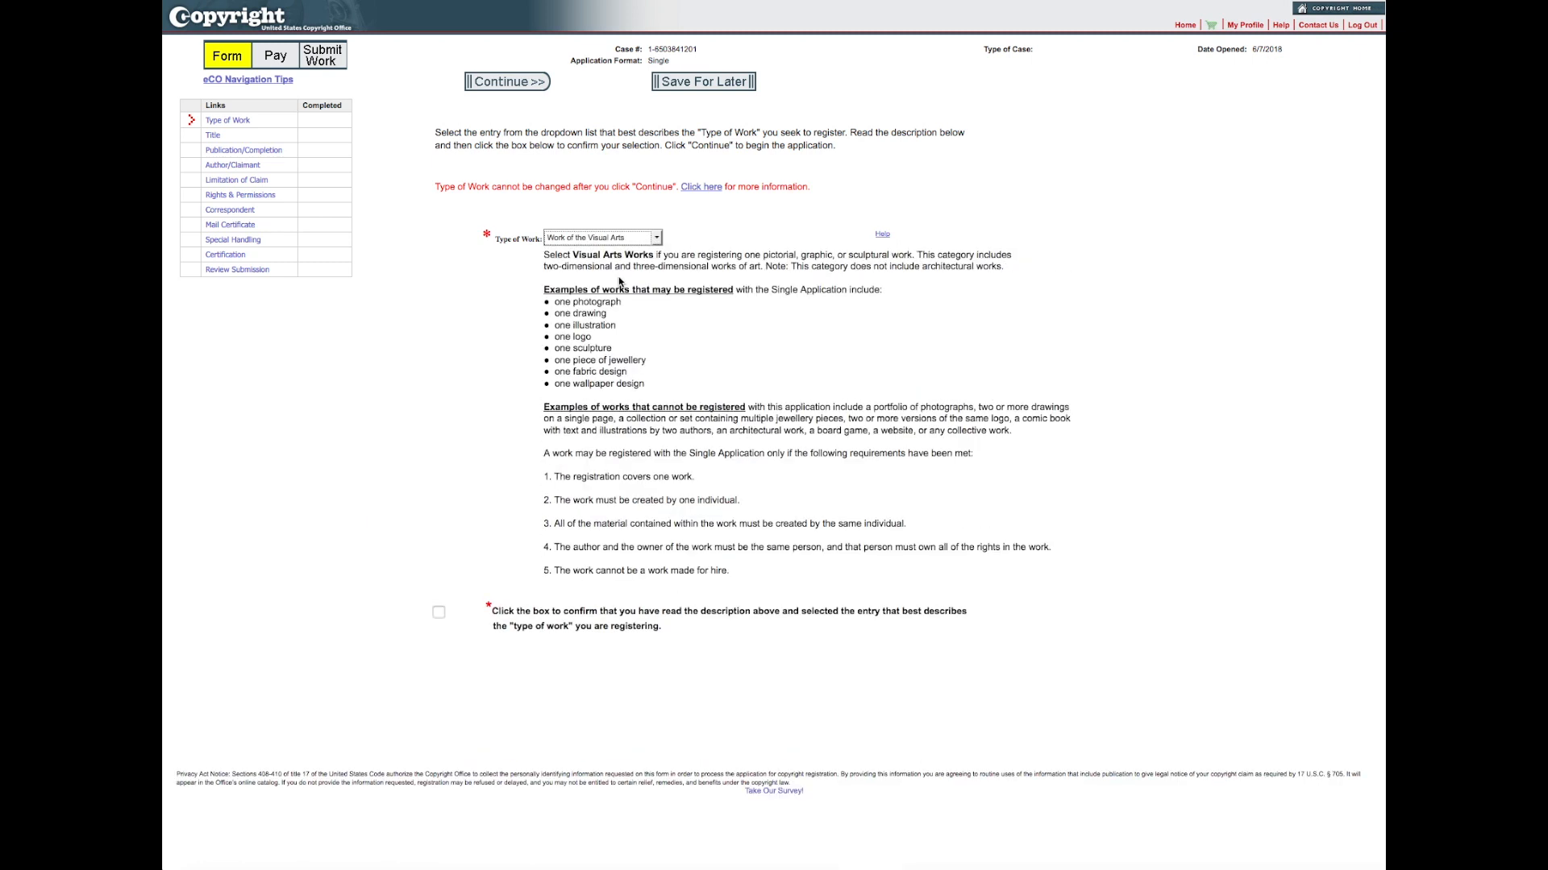
left_click(657, 240)
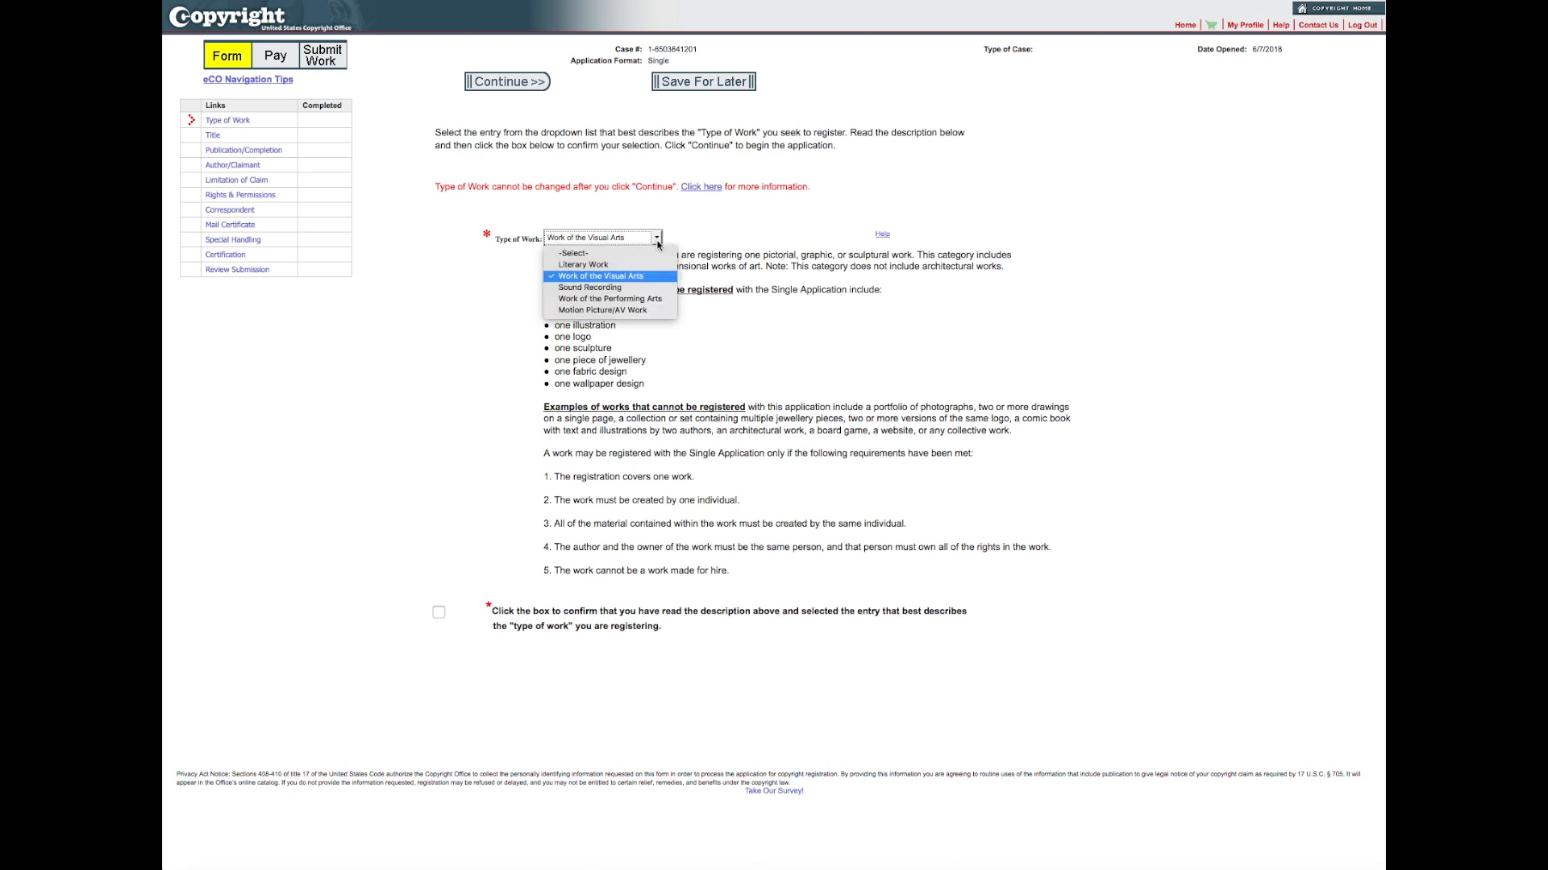
left_click(618, 287)
left_click(656, 238)
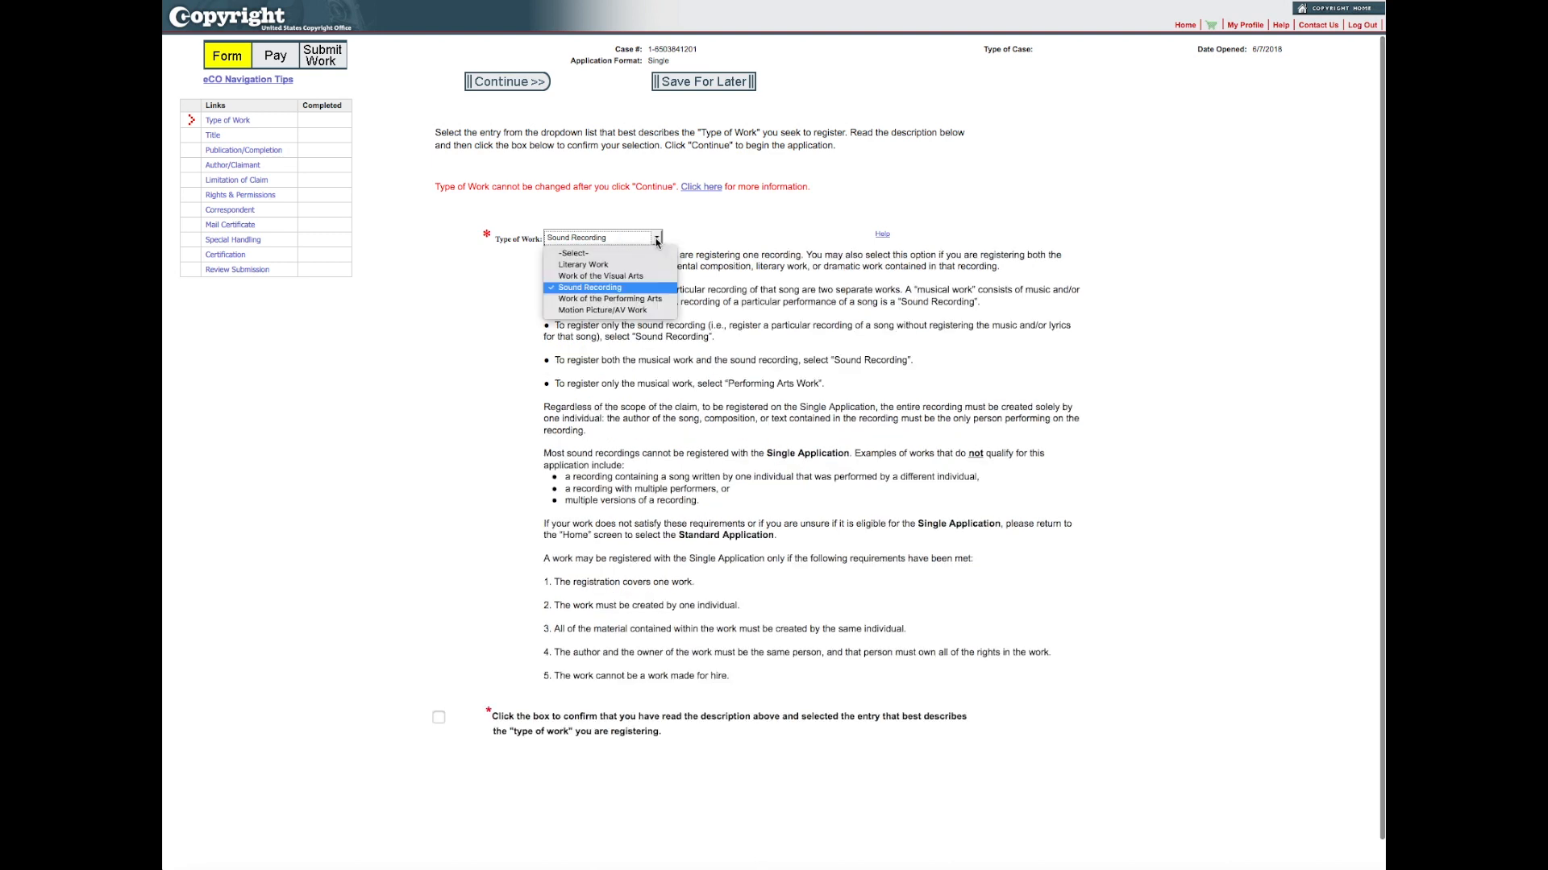
left_click(604, 300)
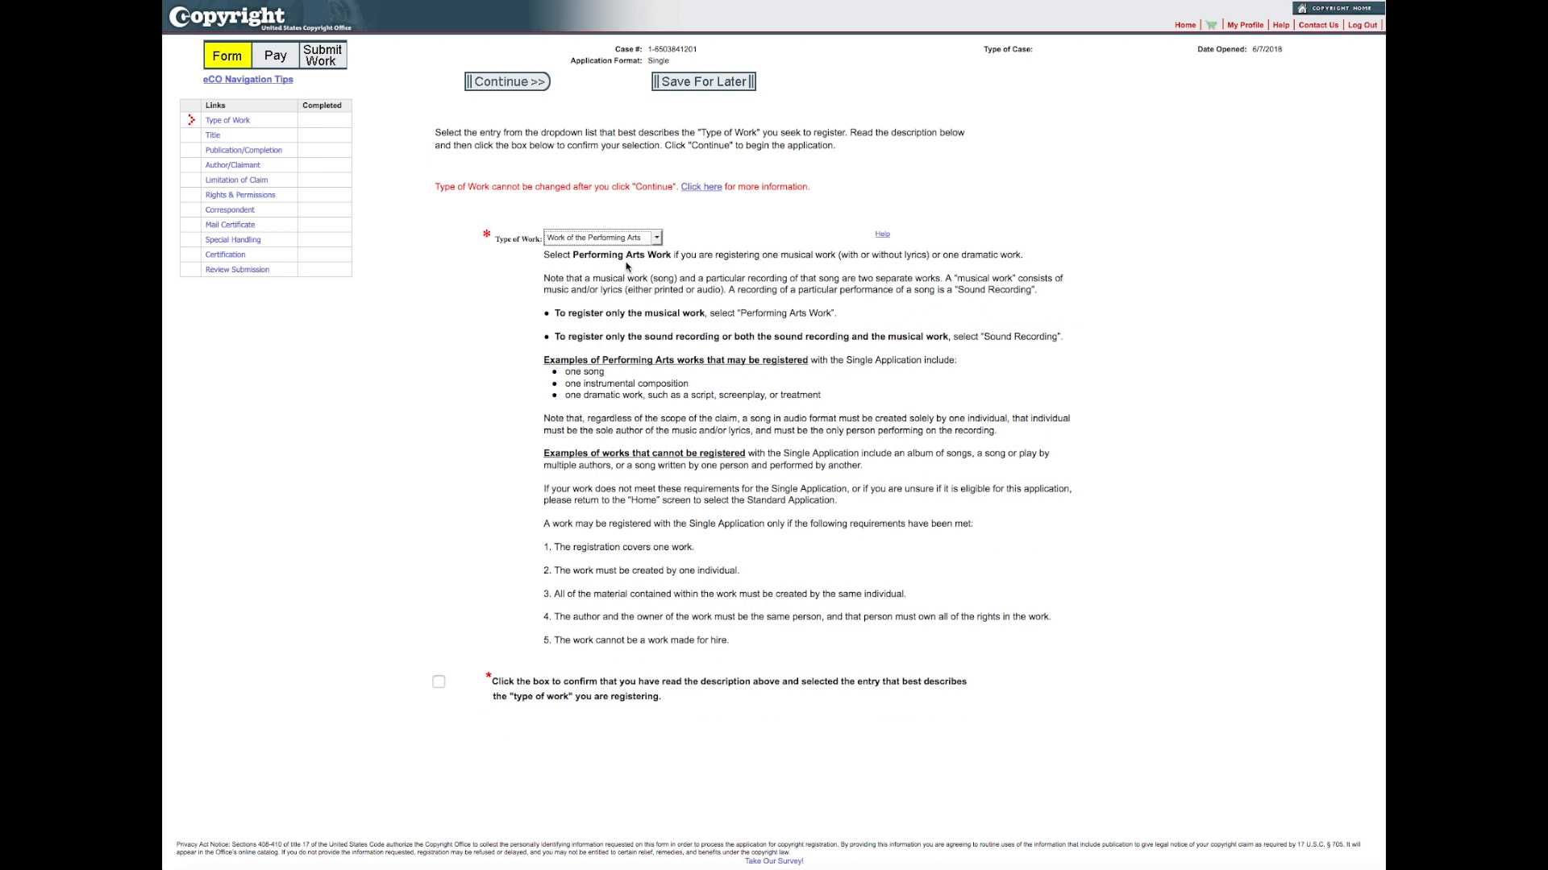
left_click(659, 239)
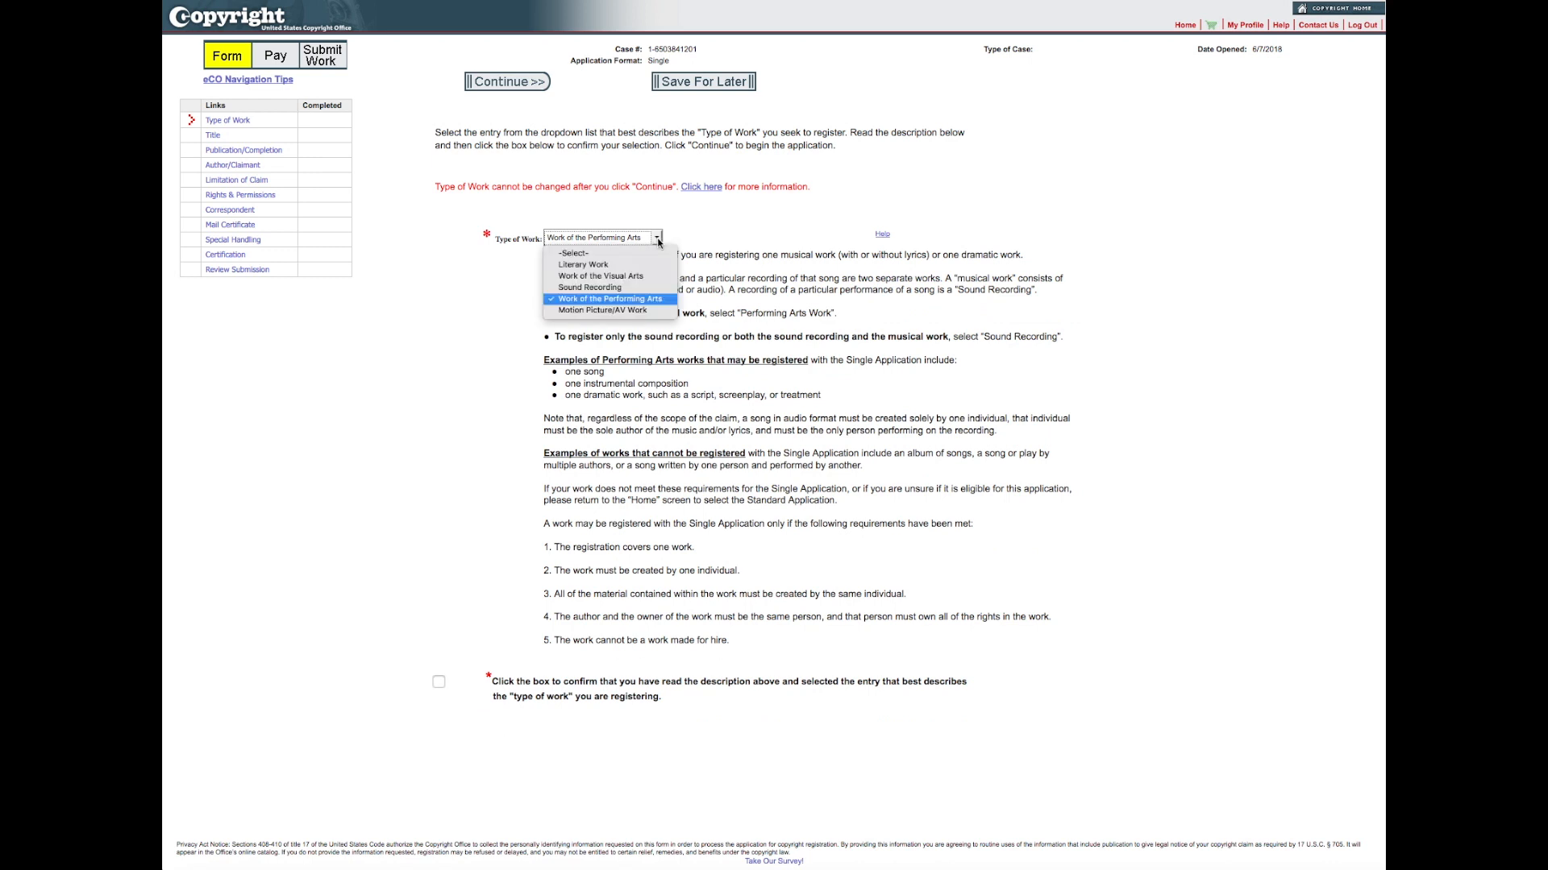
left_click(594, 311)
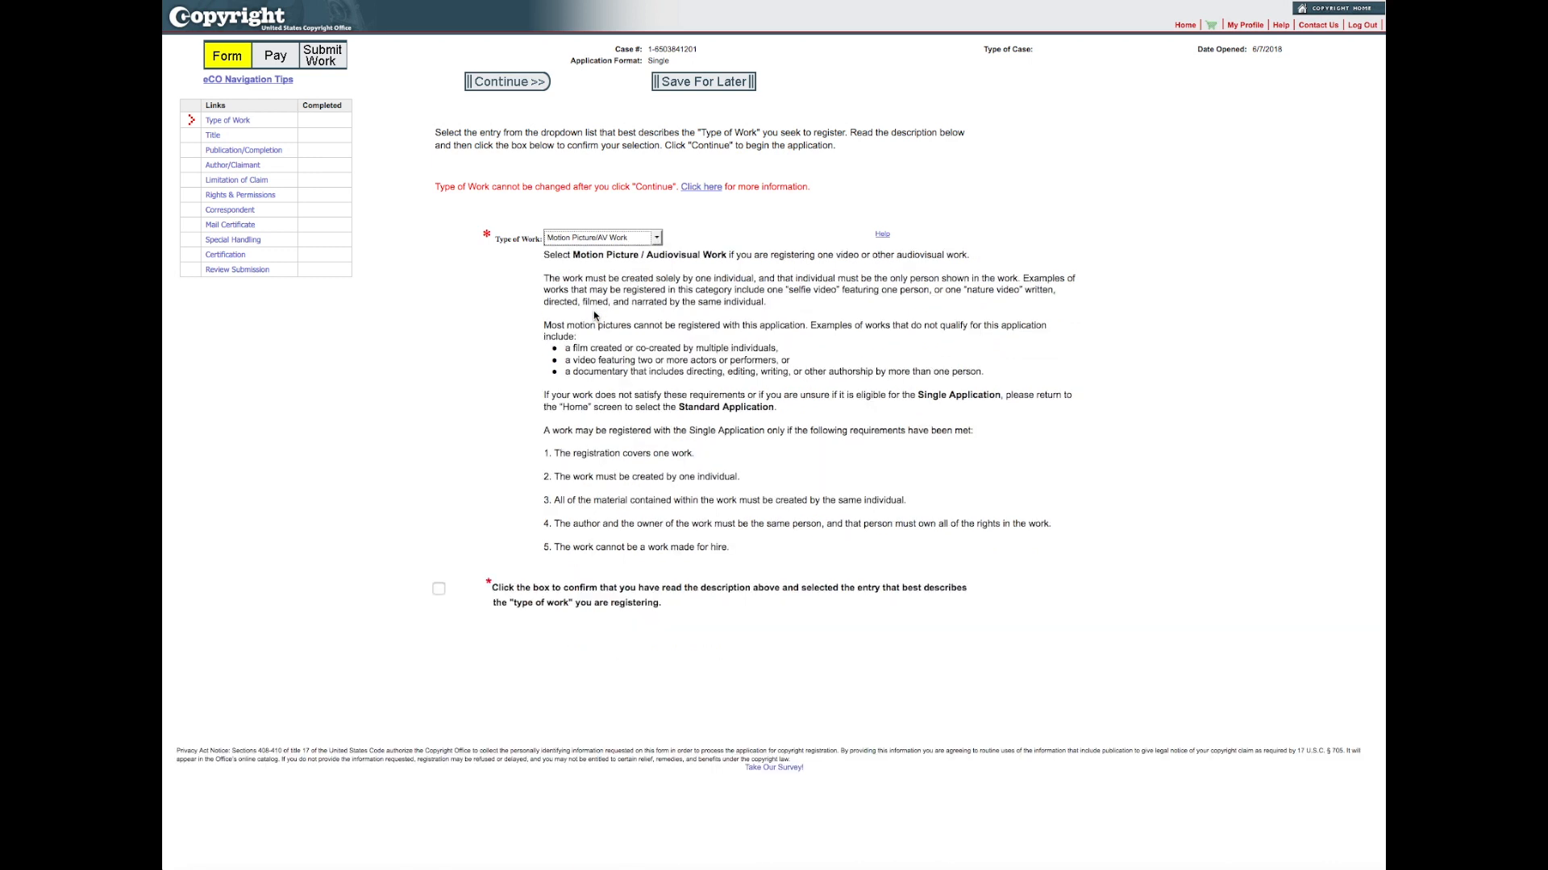
Step: Set the type of work to Literary Work, confirm having read its description, and continue to the title page
left_click(658, 239)
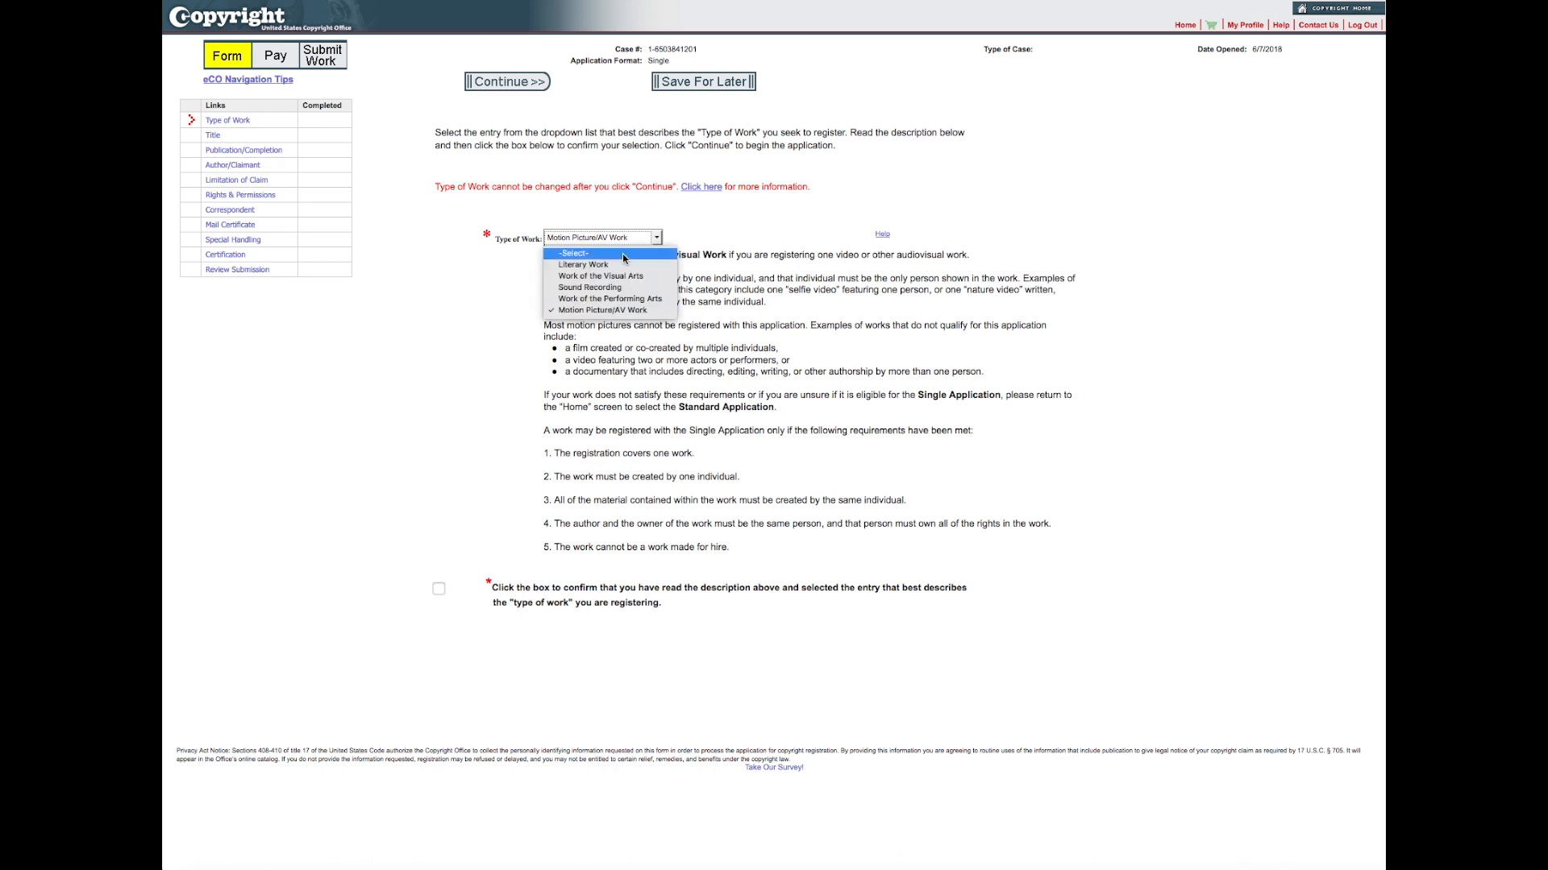
left_click(612, 266)
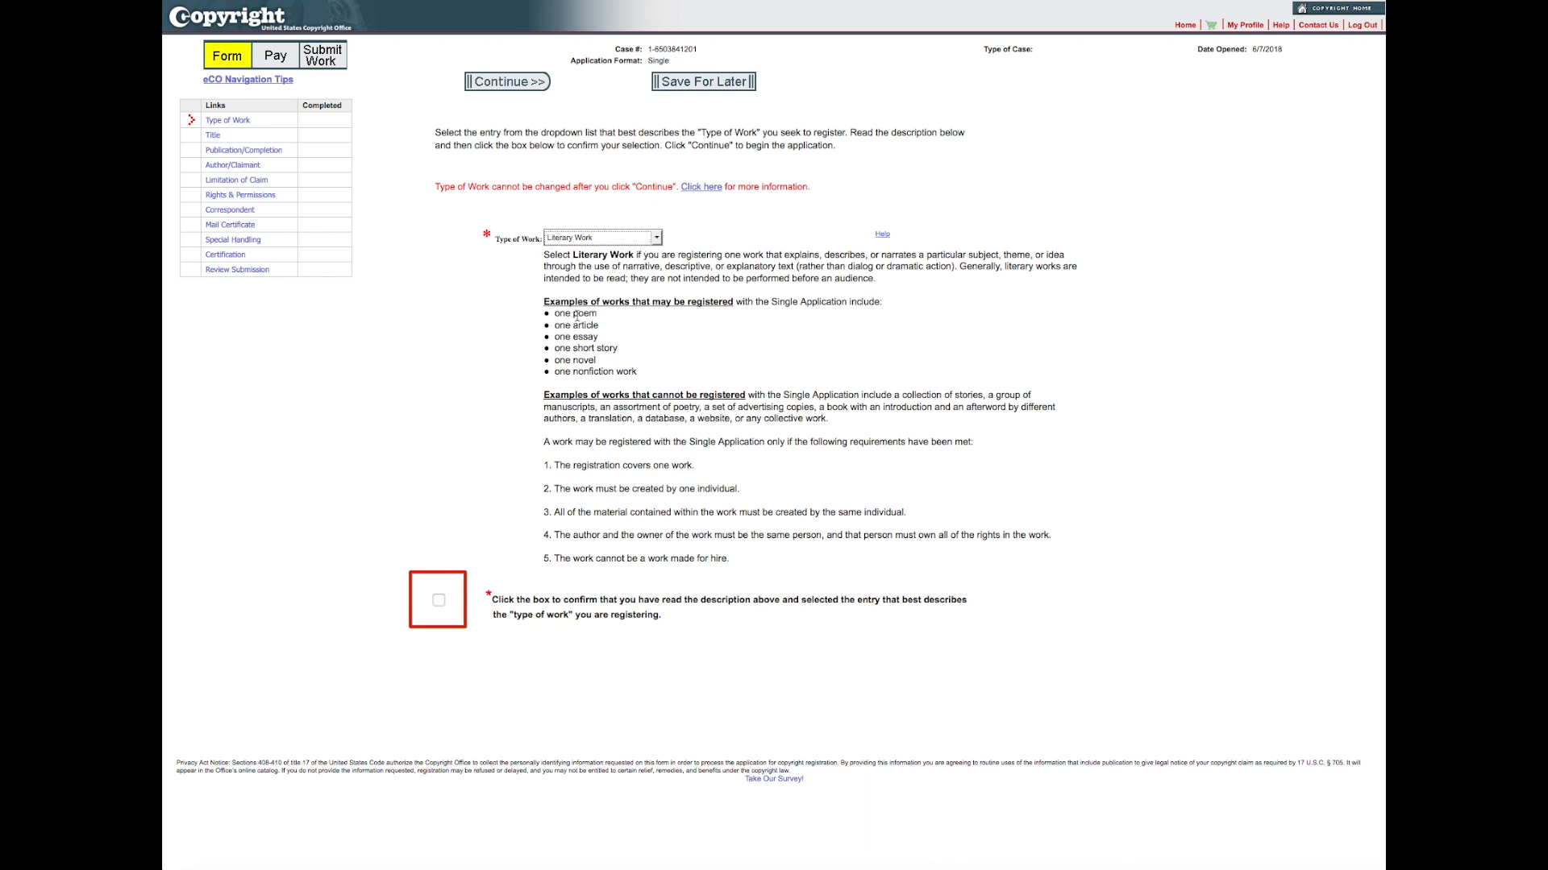
left_click(439, 600)
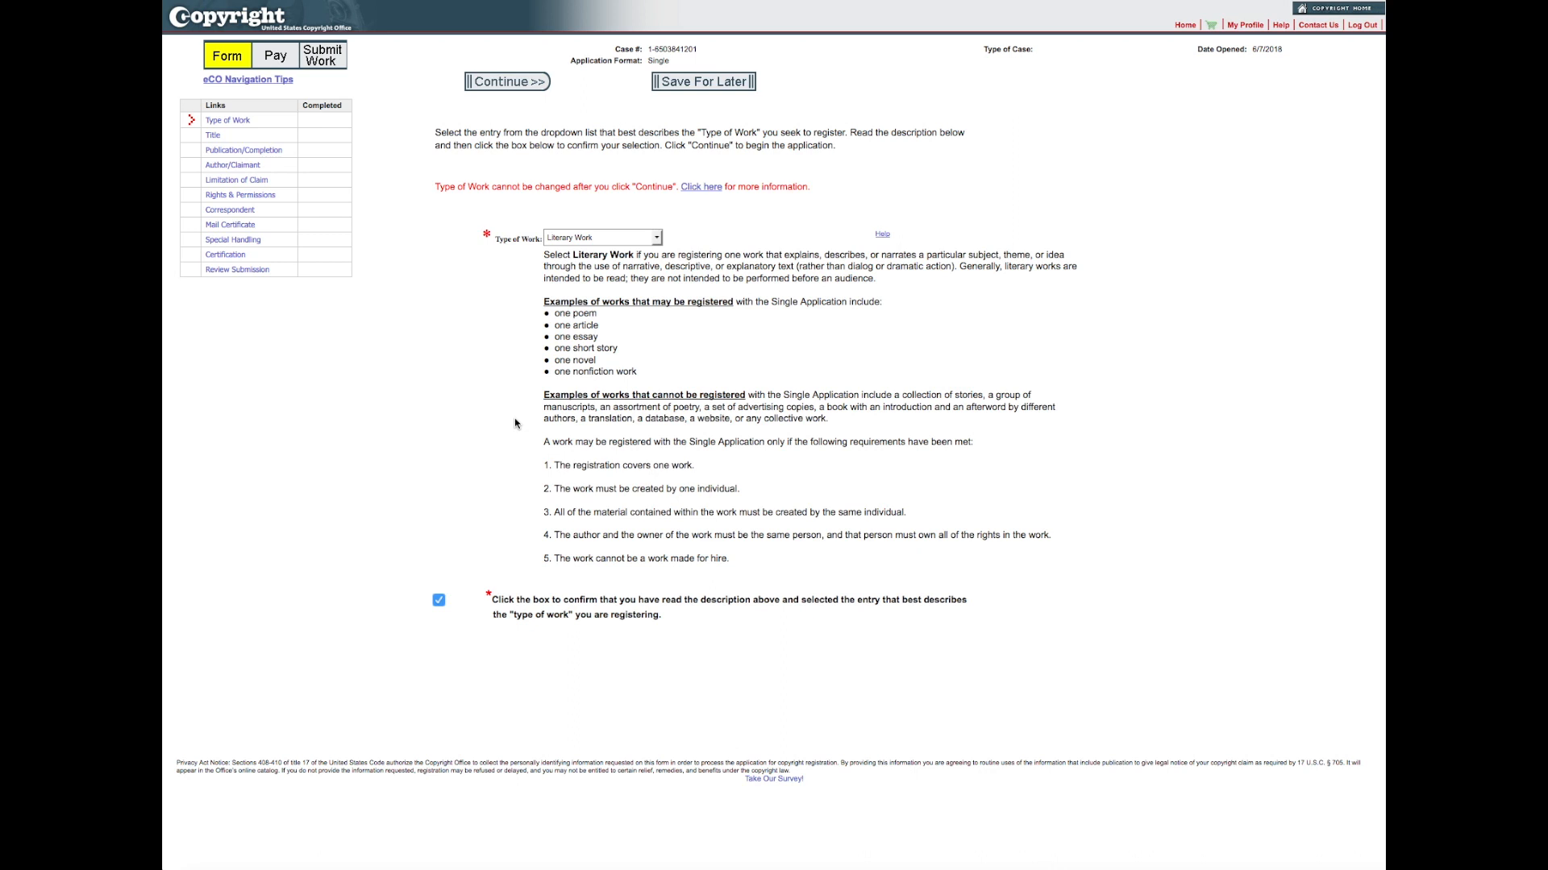
left_click(536, 82)
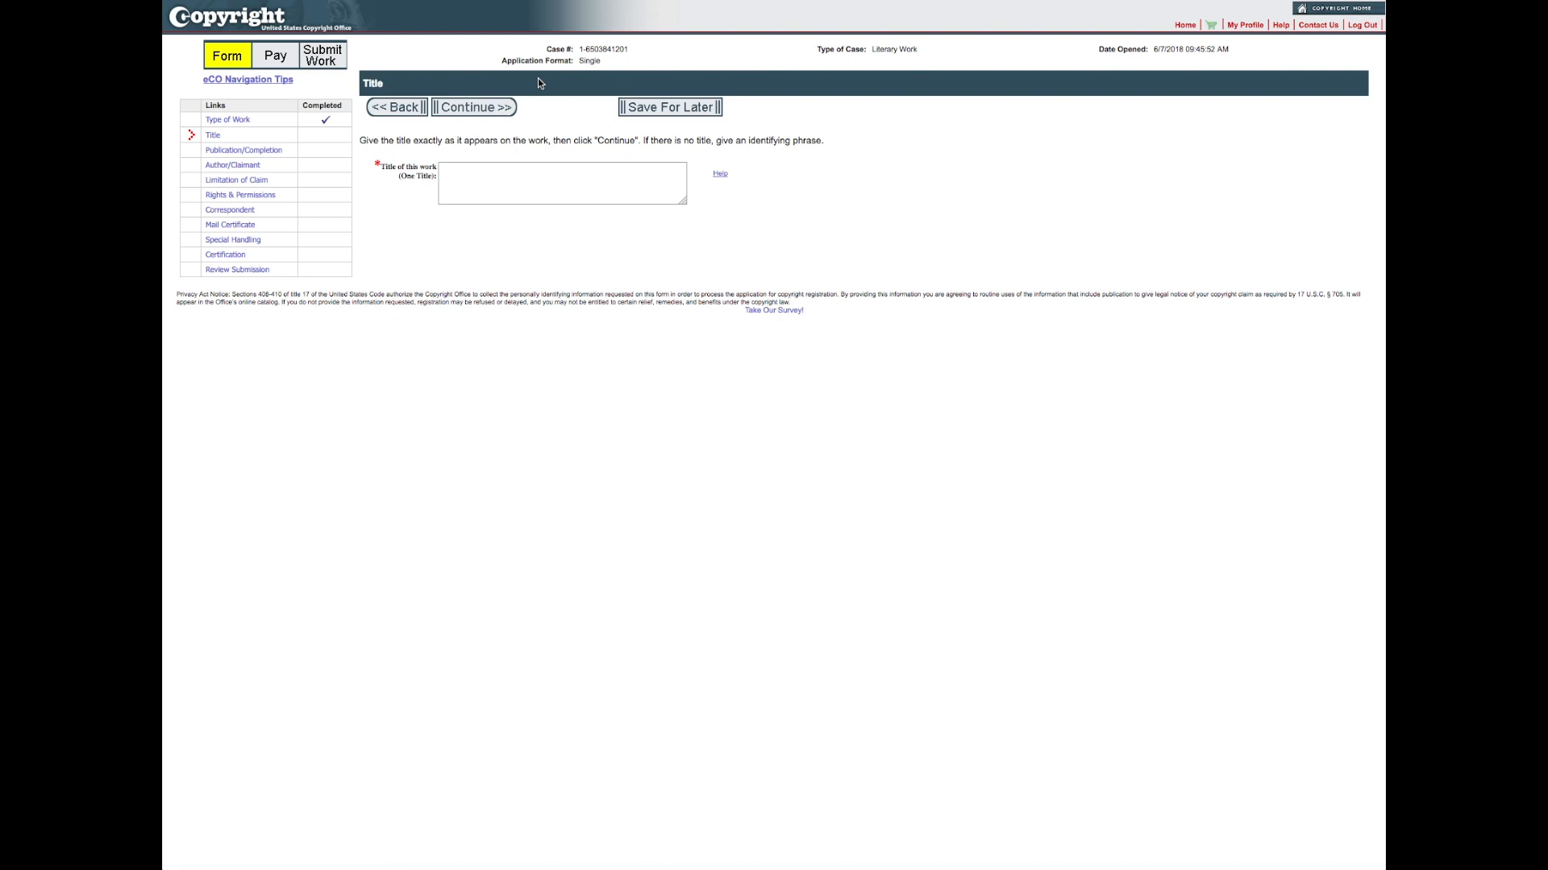
Step: Enter "My Poem" as the title of the work and continue to the publication page
left_click(475, 190)
type("My Poem")
left_click(499, 109)
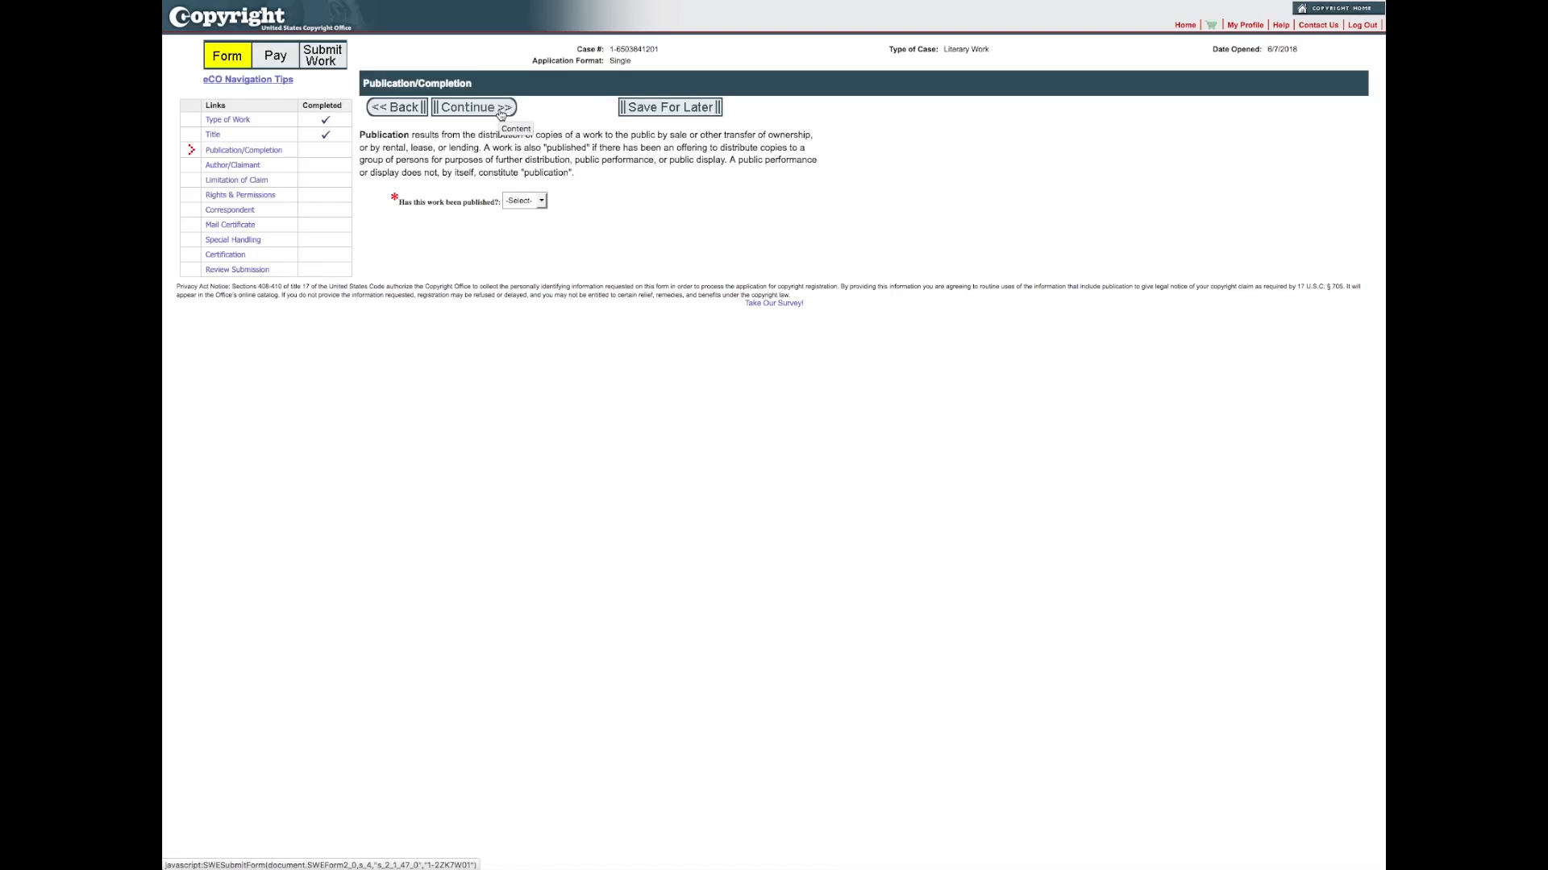
Step: Mark the work as not published and enter 2018 as its year of completion
left_click(543, 200)
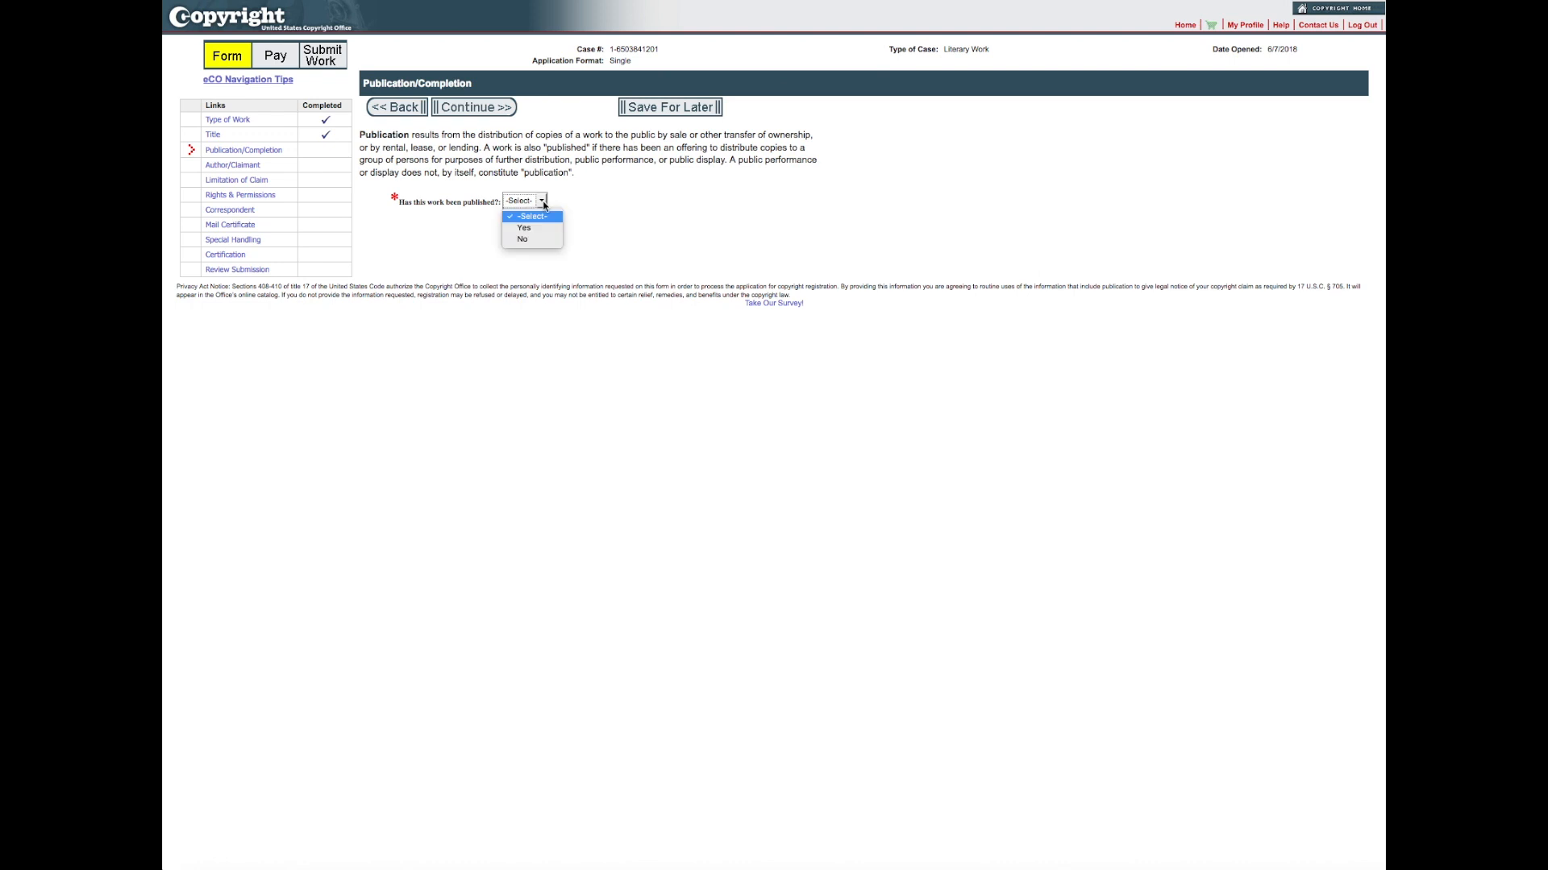
left_click(524, 240)
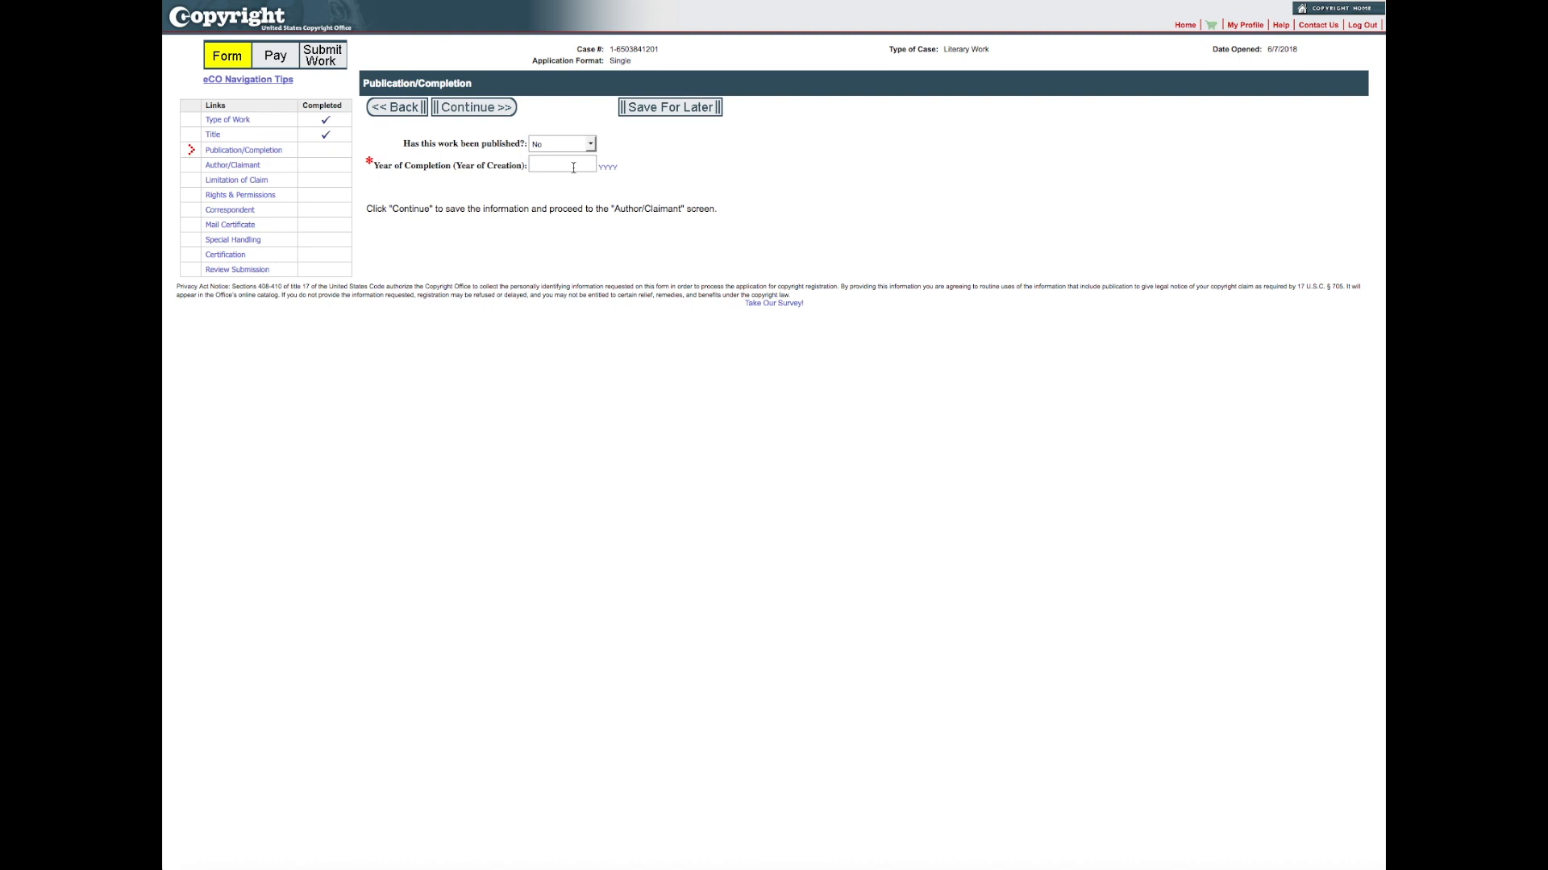
type("2018")
Step: Change the work to published, with first publication date 3/01/2018 and nation United States, and continue to the author page
left_click(590, 144)
left_click(550, 172)
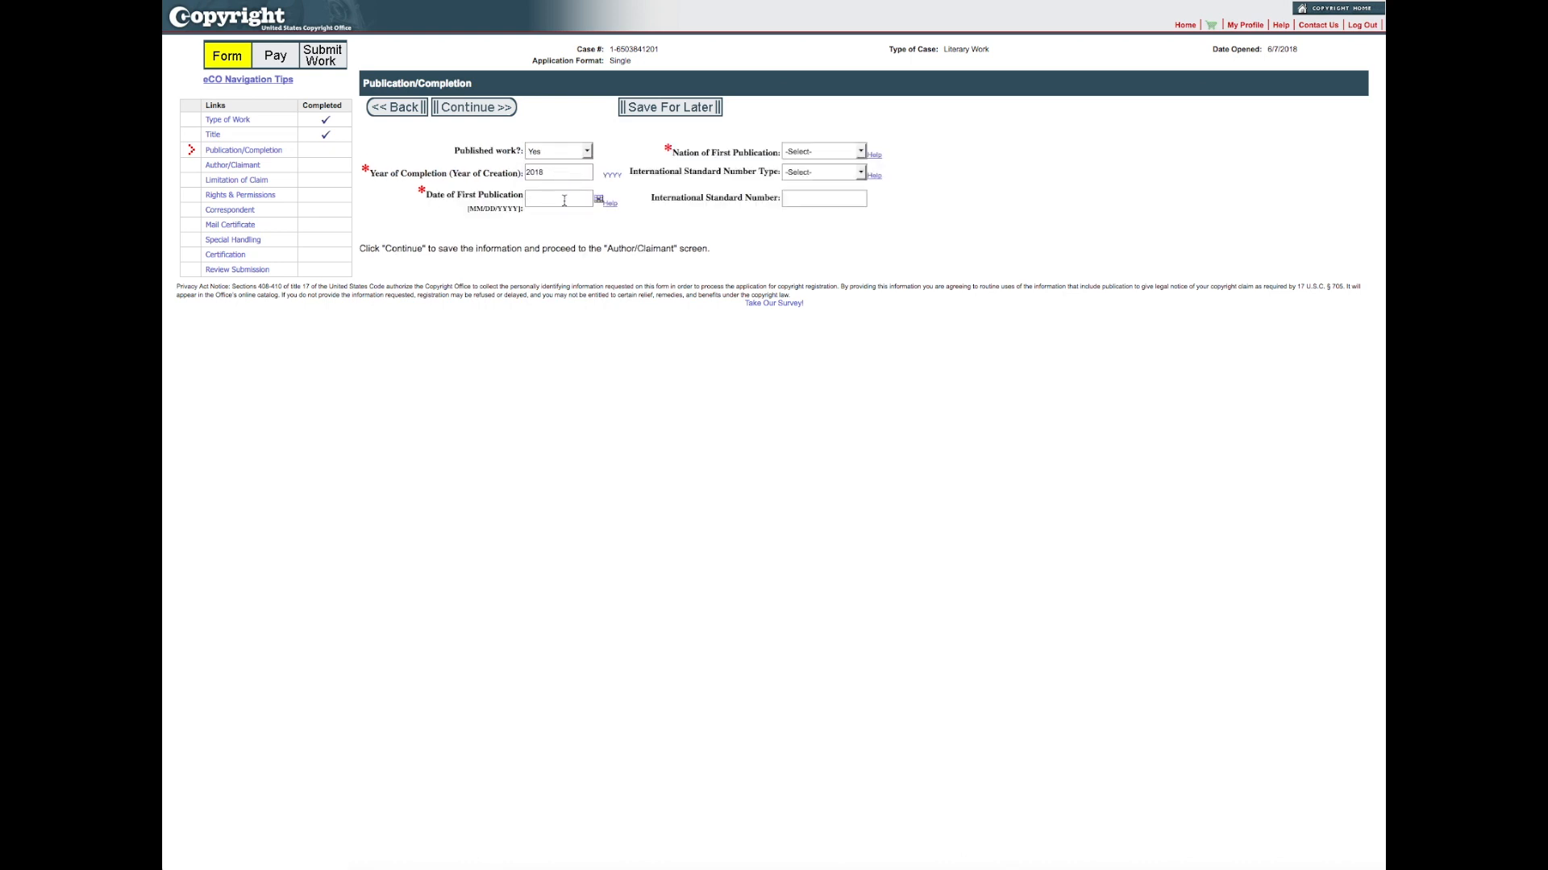
type("3/01/2018")
left_click(860, 151)
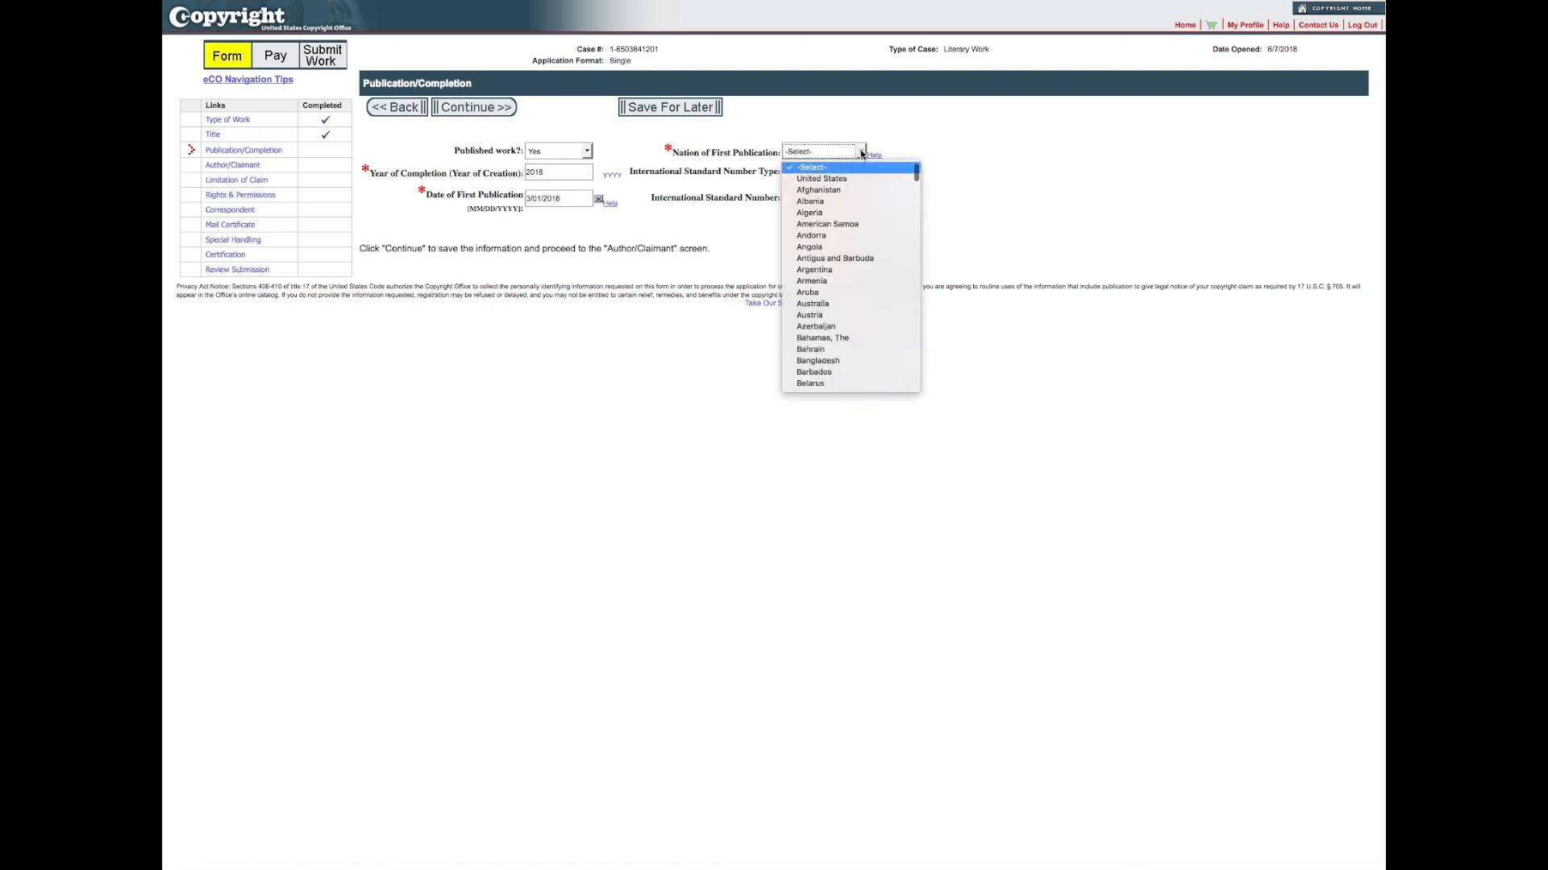
left_click(833, 180)
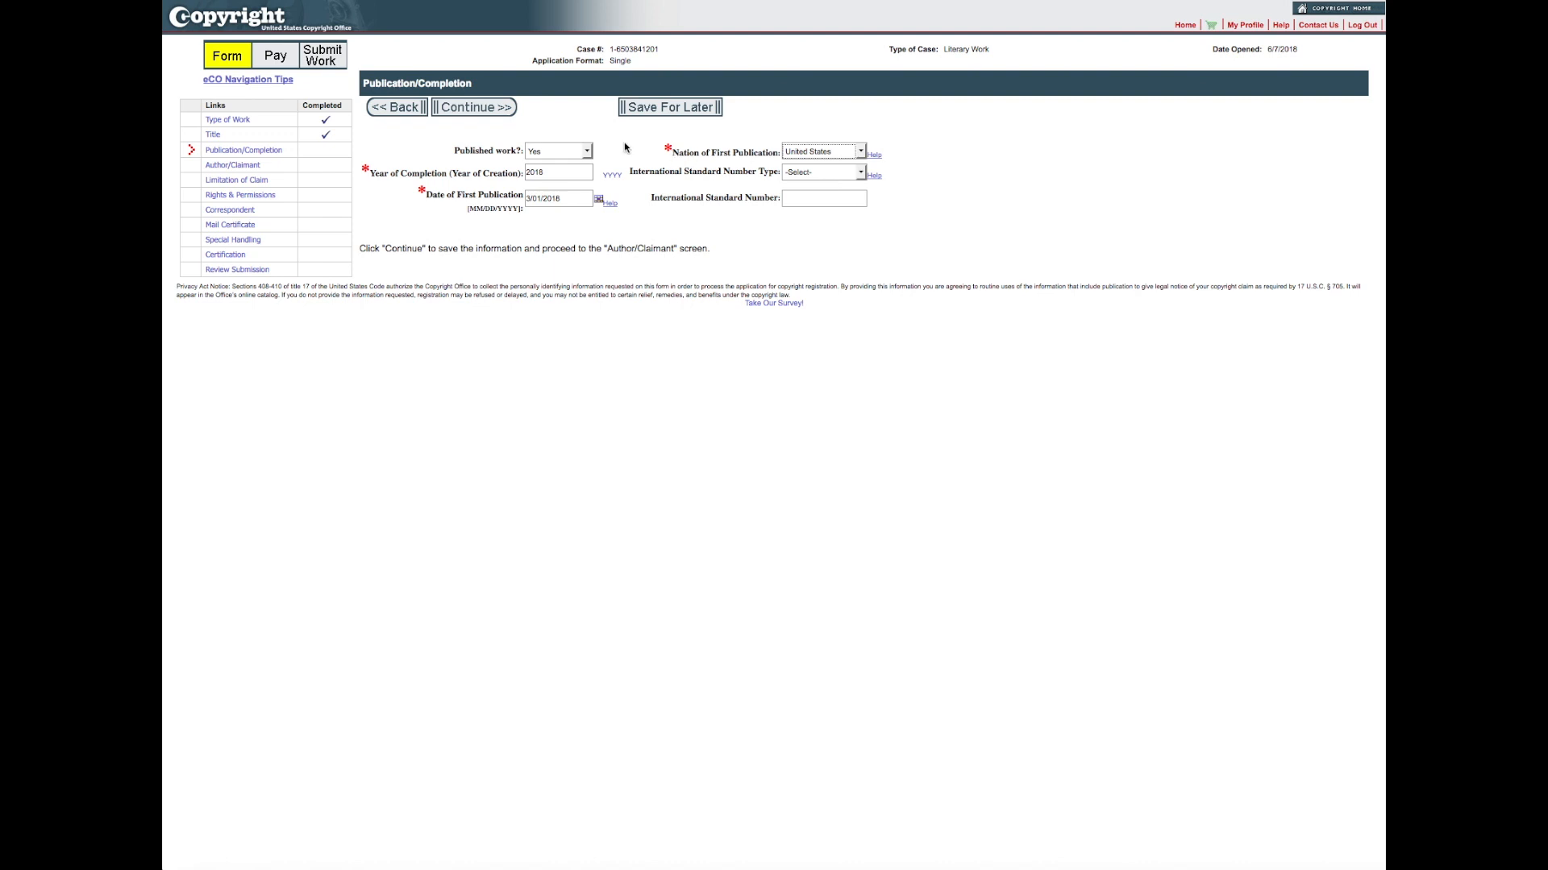
left_click(476, 114)
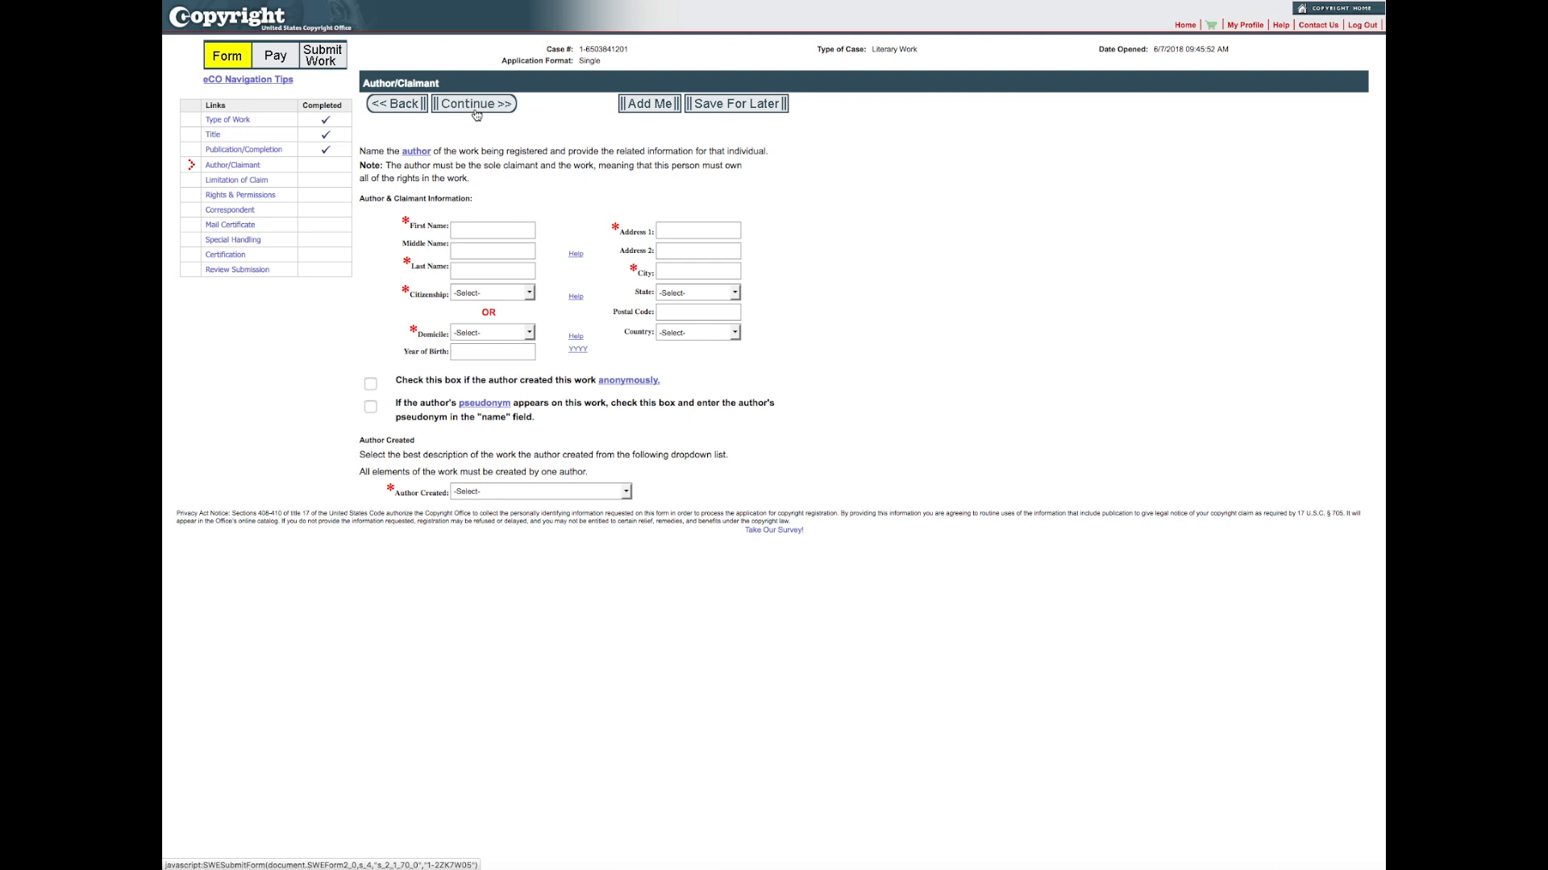
Step: Fill in the author/claimant from the account profile, set Author Created to One Poem and citizenship to United States, and continue
left_click(645, 106)
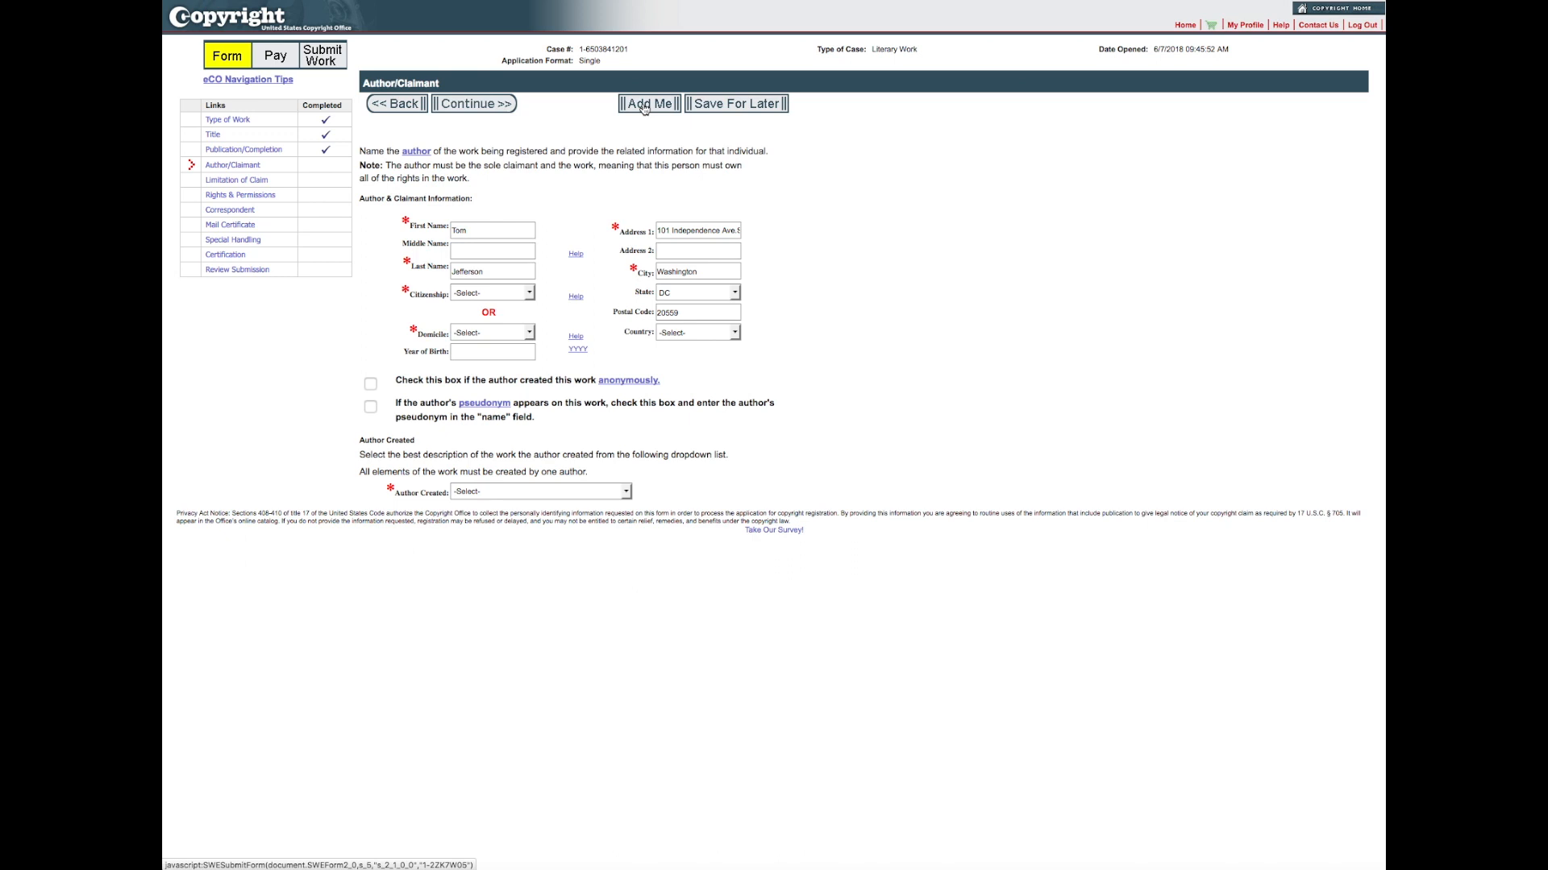
left_click(628, 493)
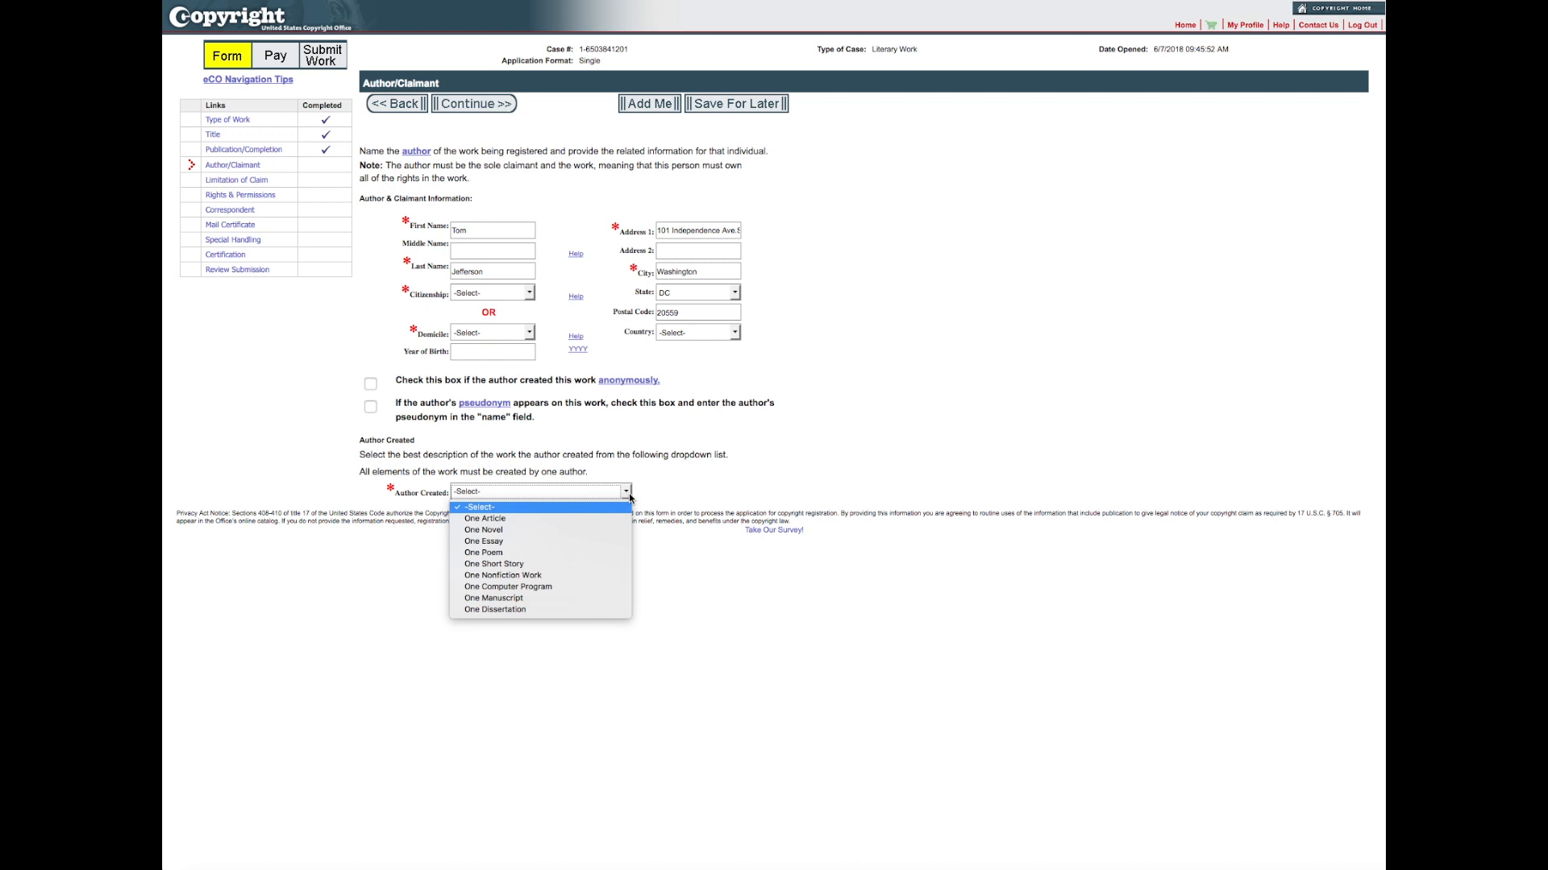
left_click(532, 553)
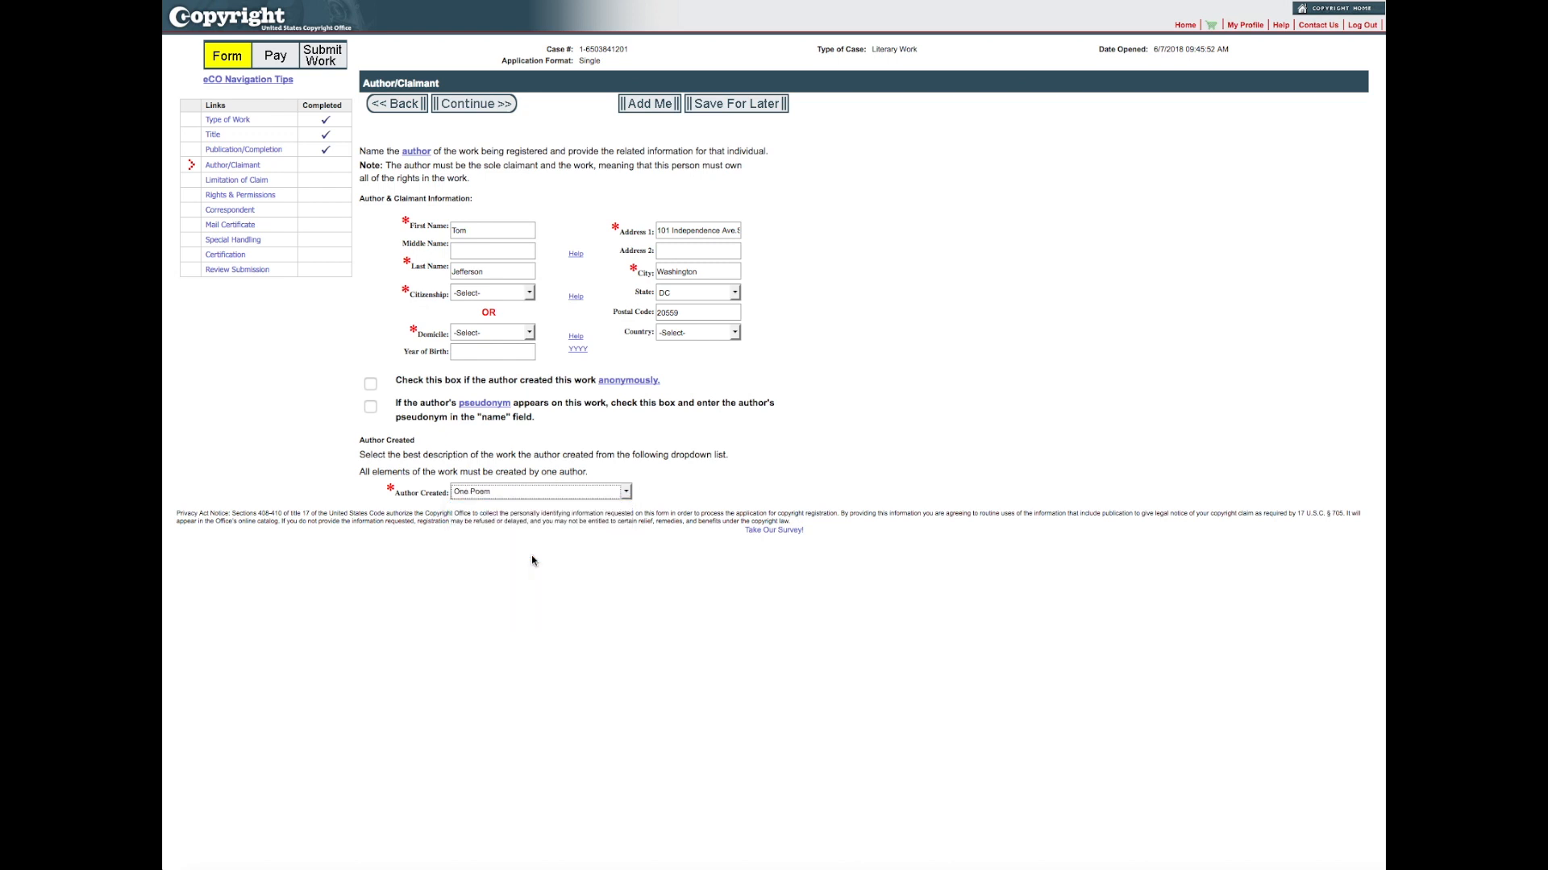
left_click(530, 293)
left_click(488, 328)
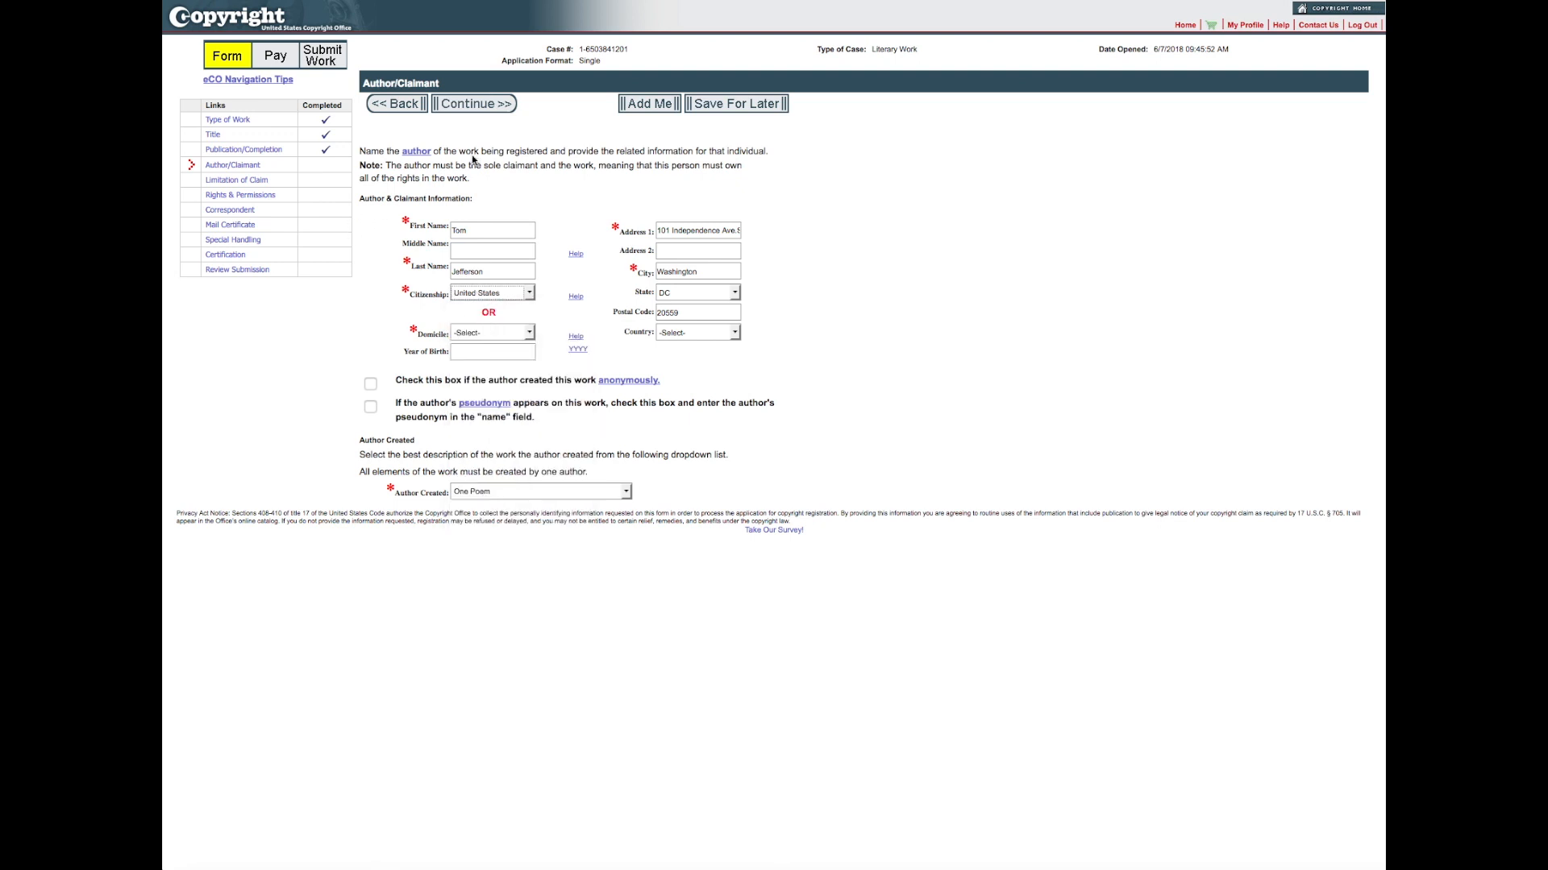
left_click(472, 105)
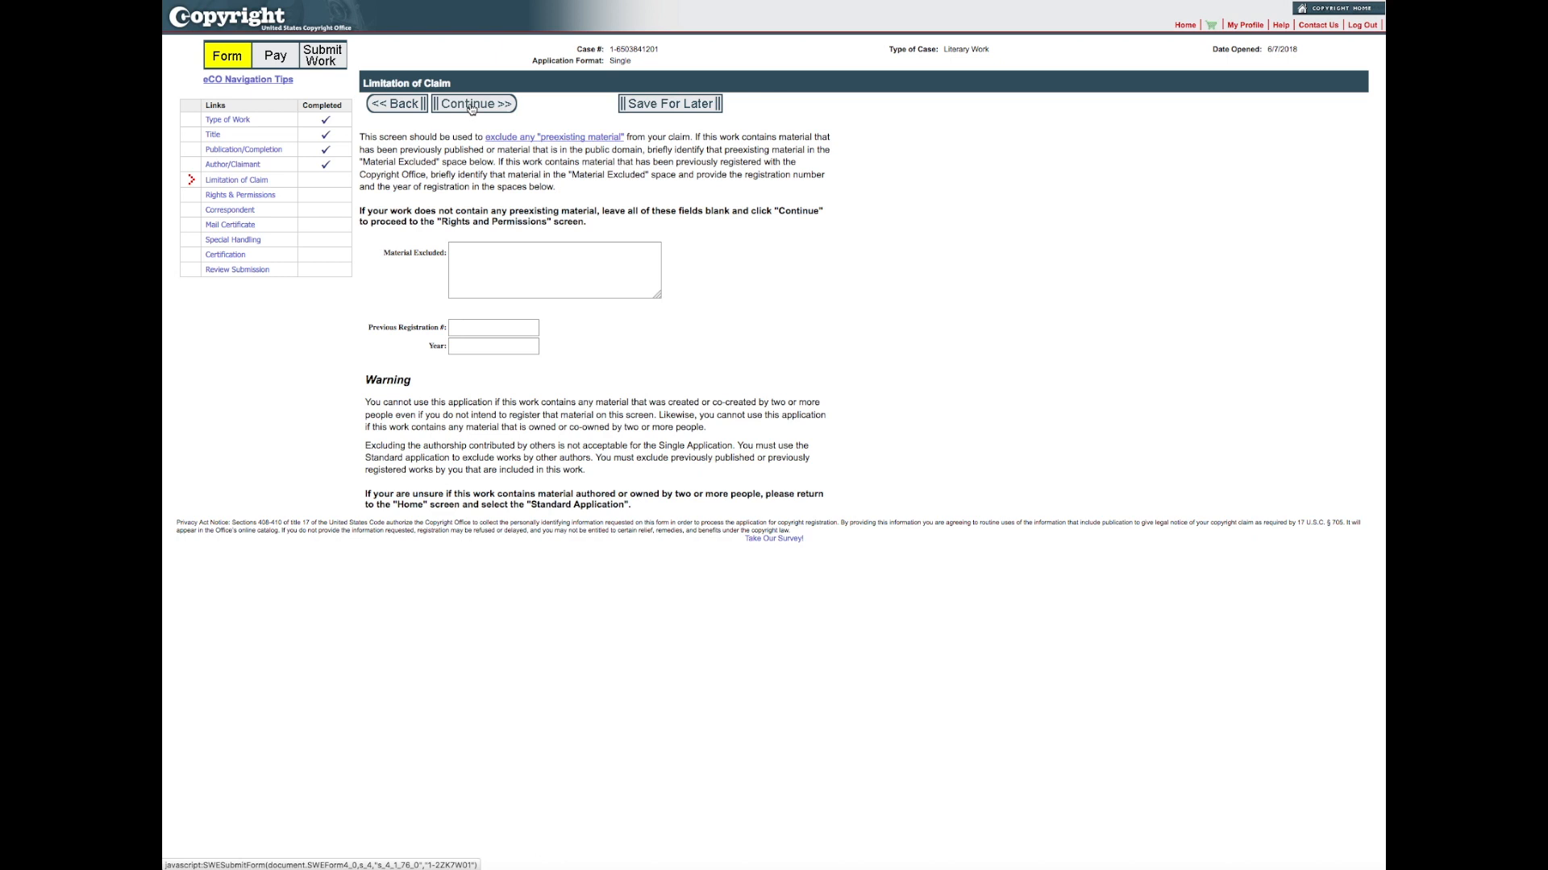
Step: Leave the limitation of claim blank, add the account holder as the rights and permissions contact, and continue
left_click(475, 108)
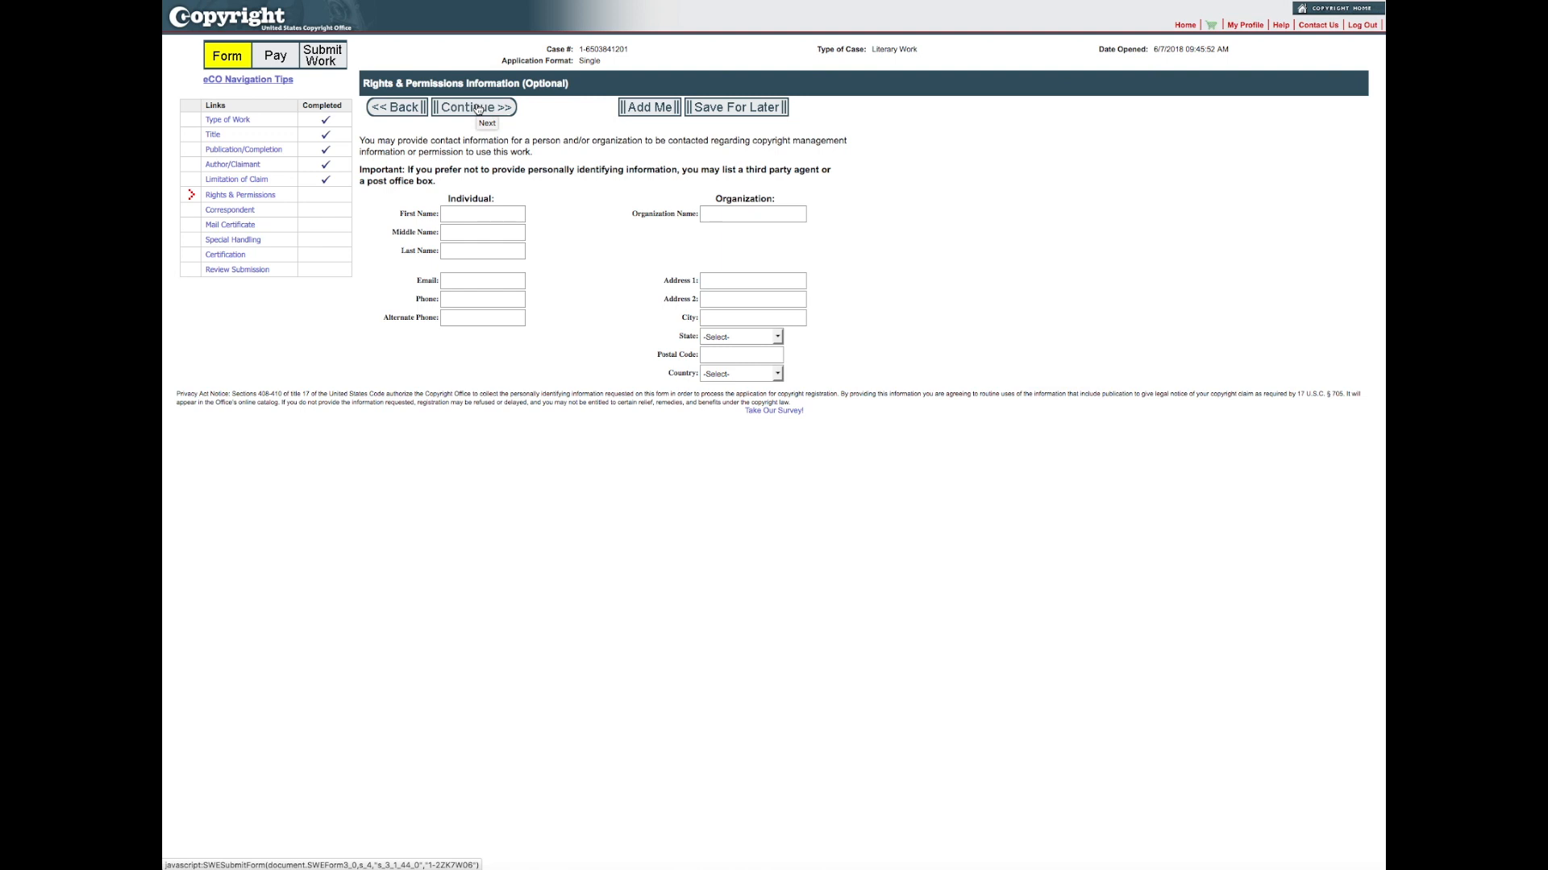
left_click(653, 110)
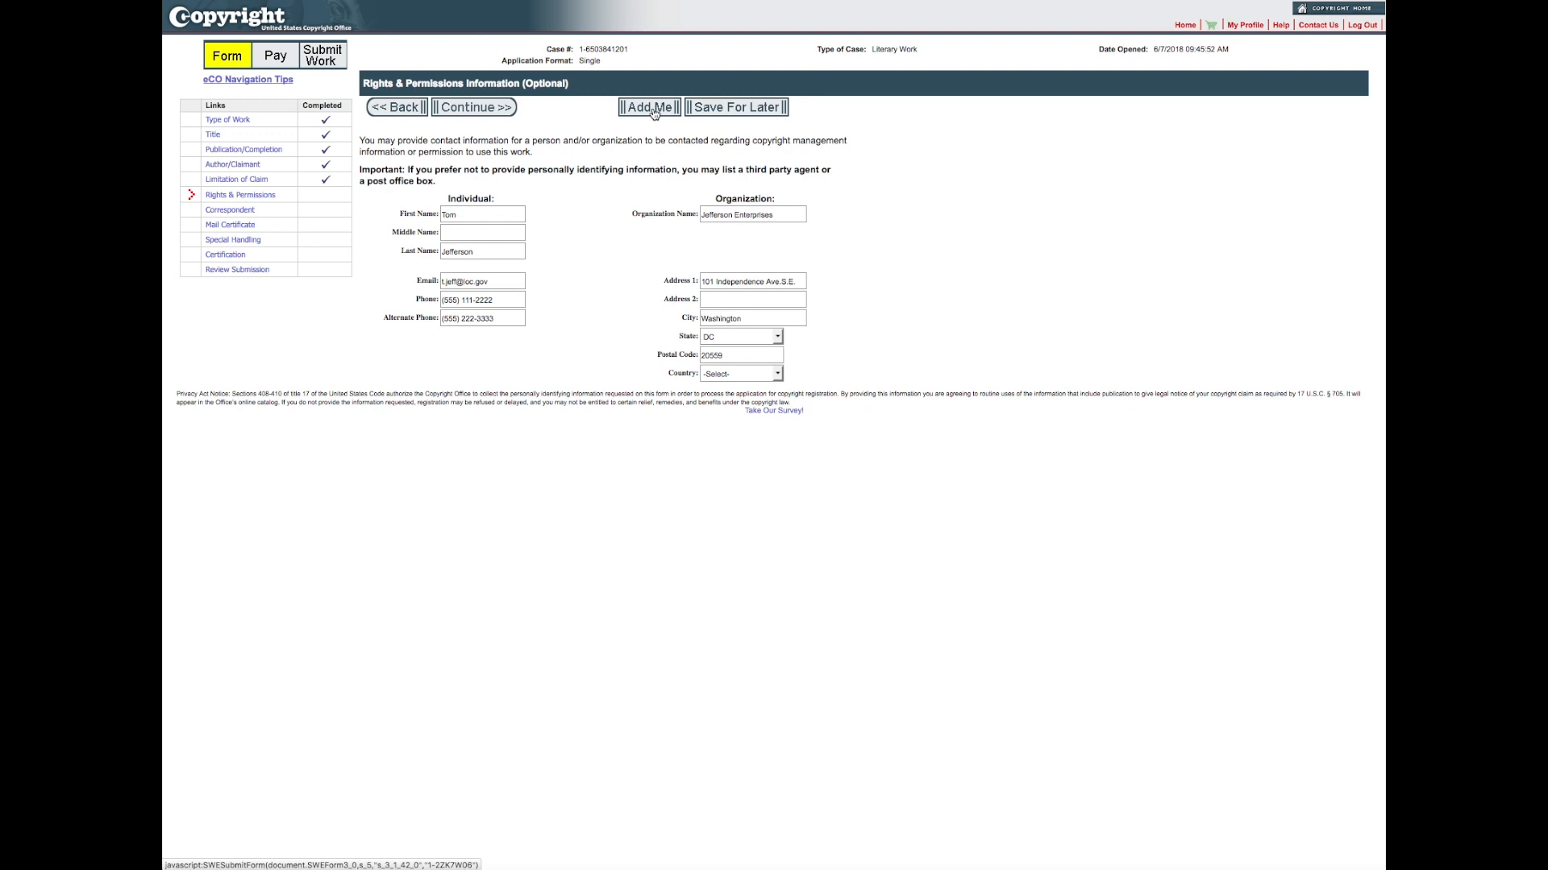
left_click(465, 113)
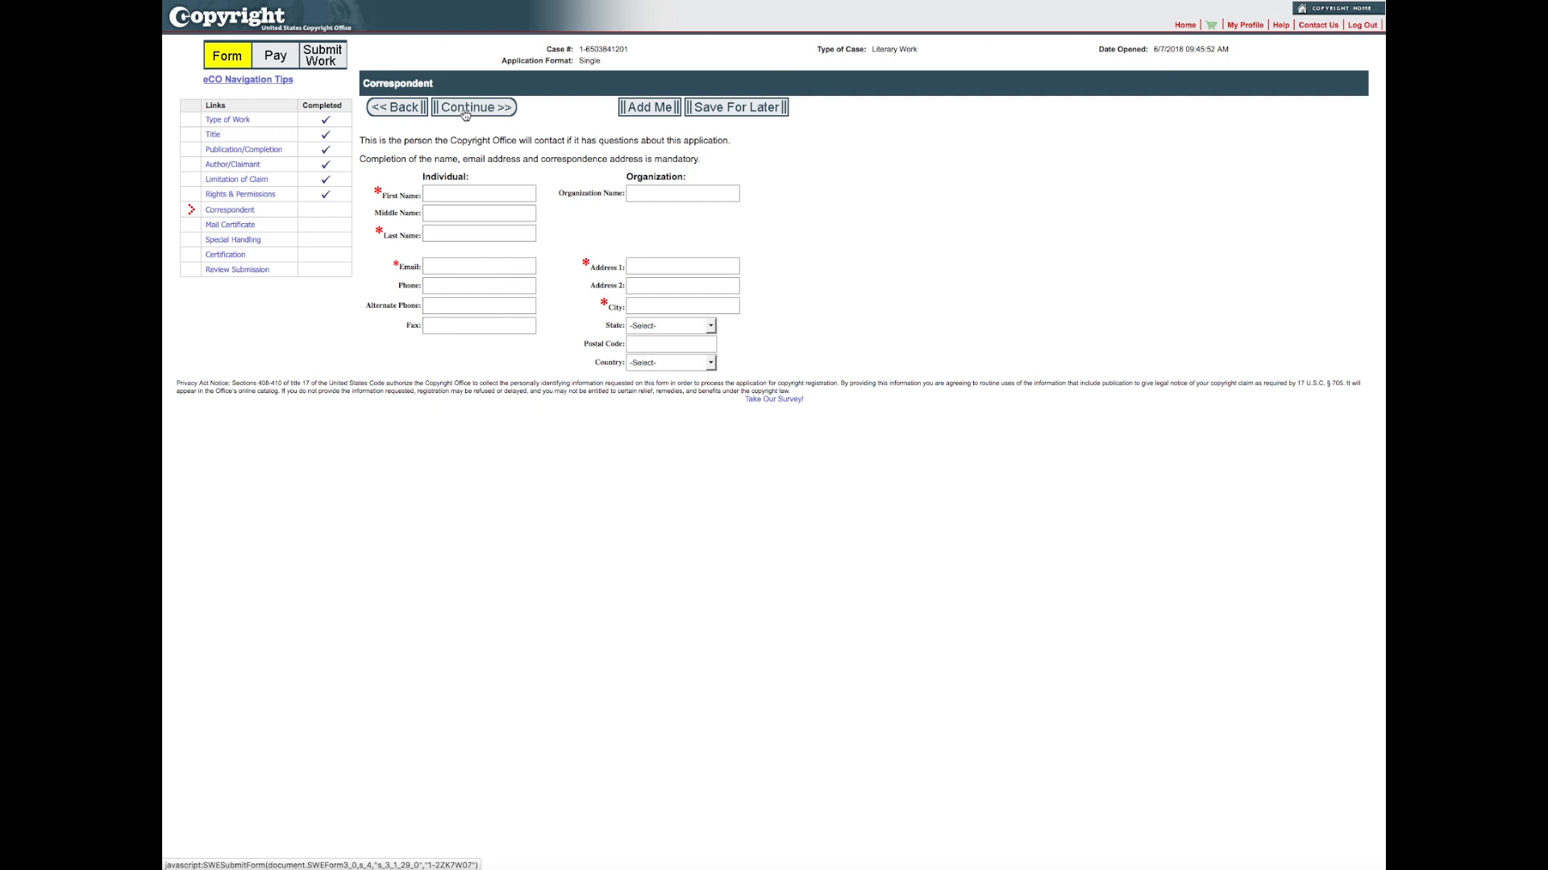
Step: Add the account holder's details as the application's correspondent and continue to the certificate mailing page
left_click(641, 108)
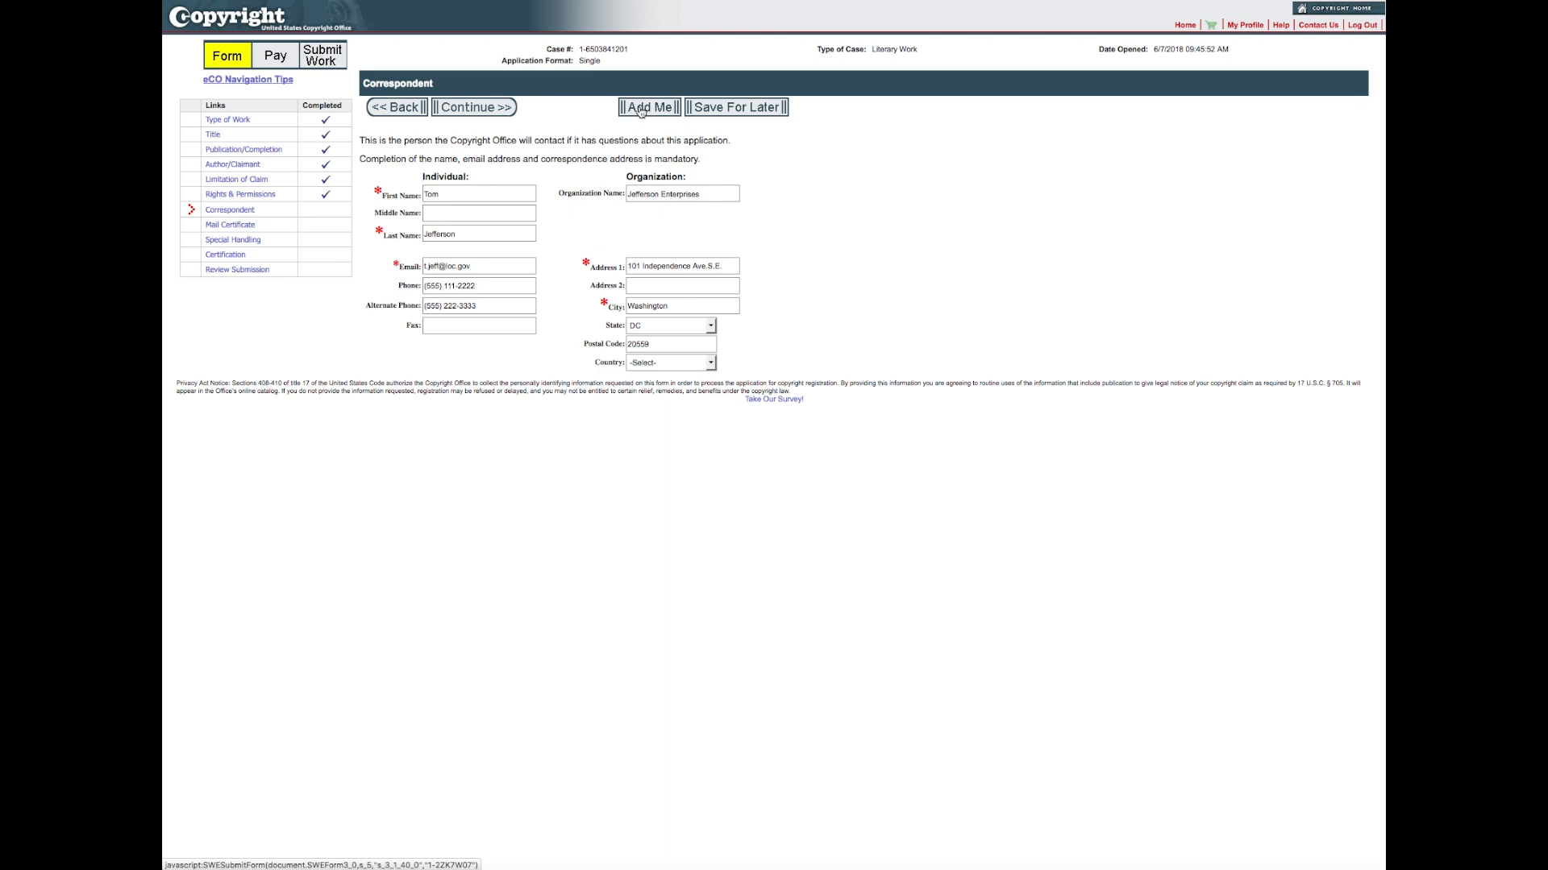
left_click(493, 111)
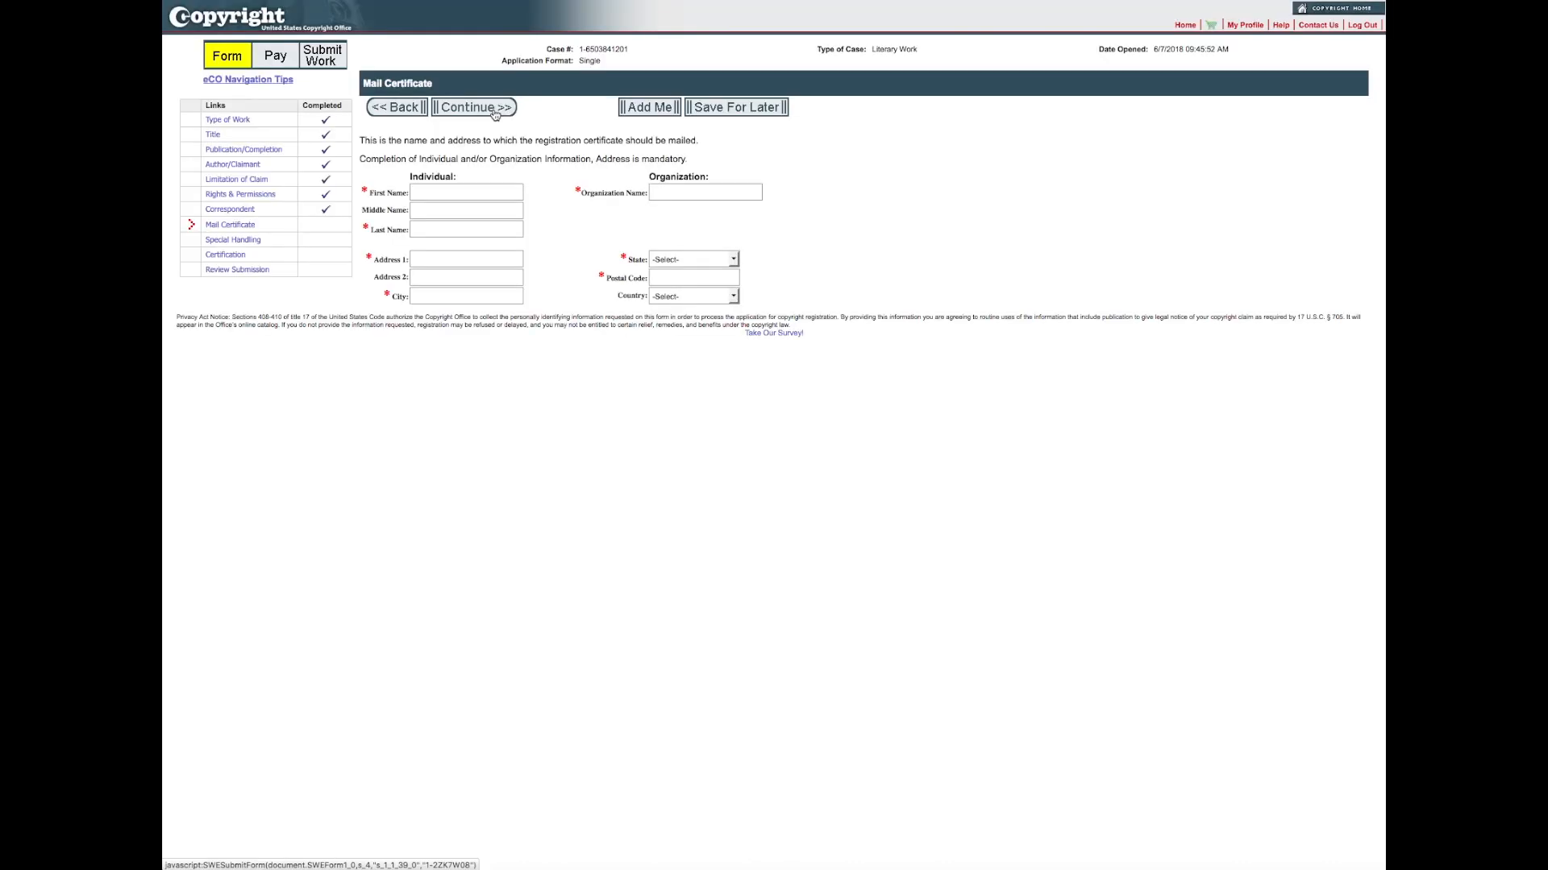
Step: Use the account holder's name and address for mailing the certificate, and proceed to certification without requesting special handling
left_click(638, 108)
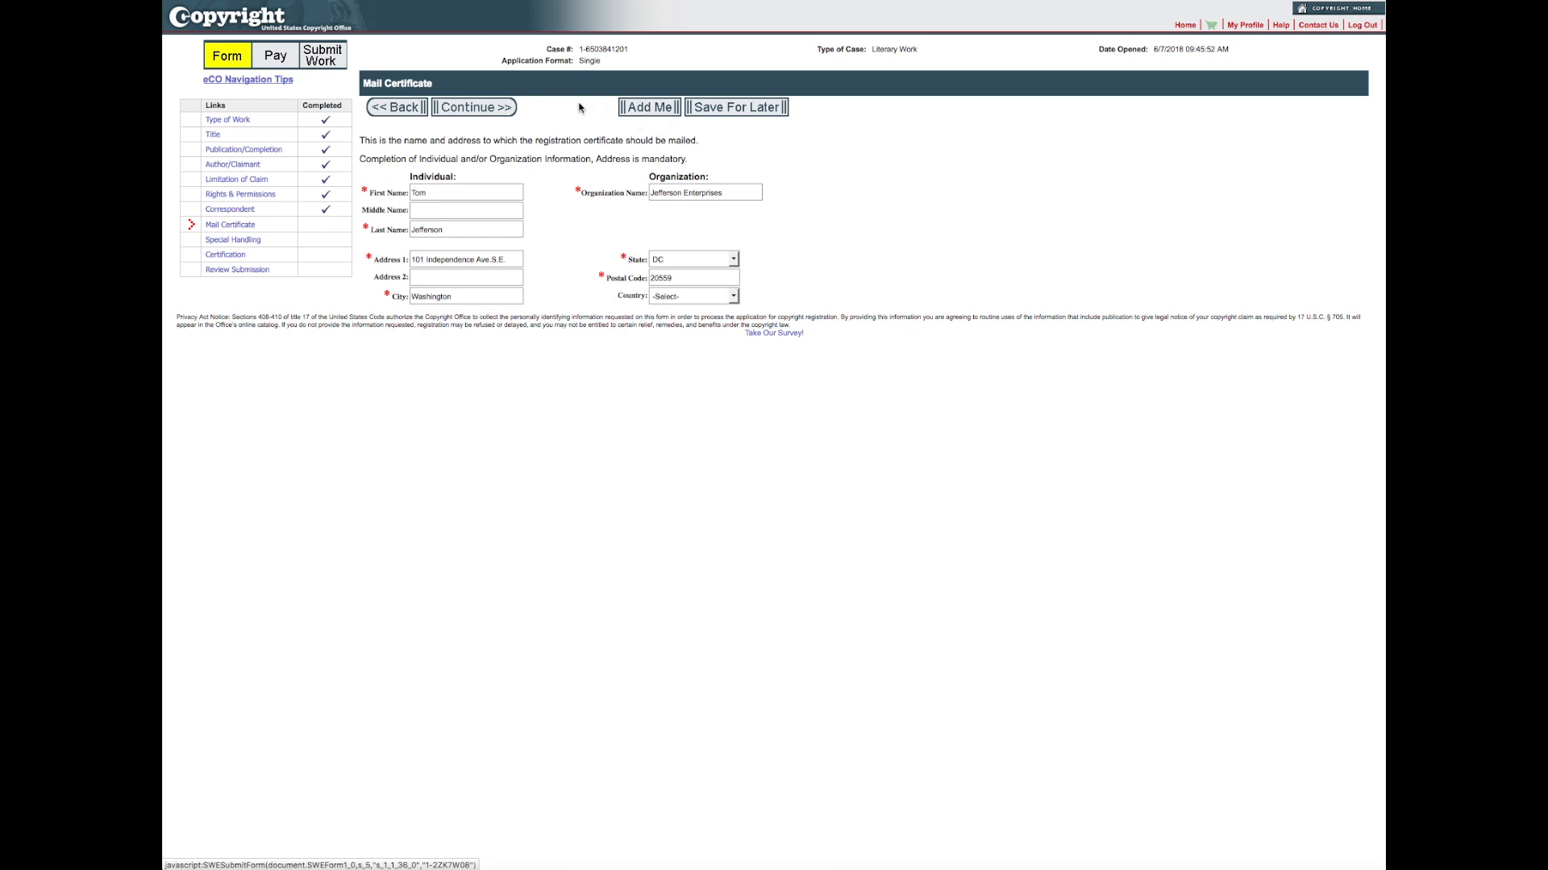
left_click(488, 110)
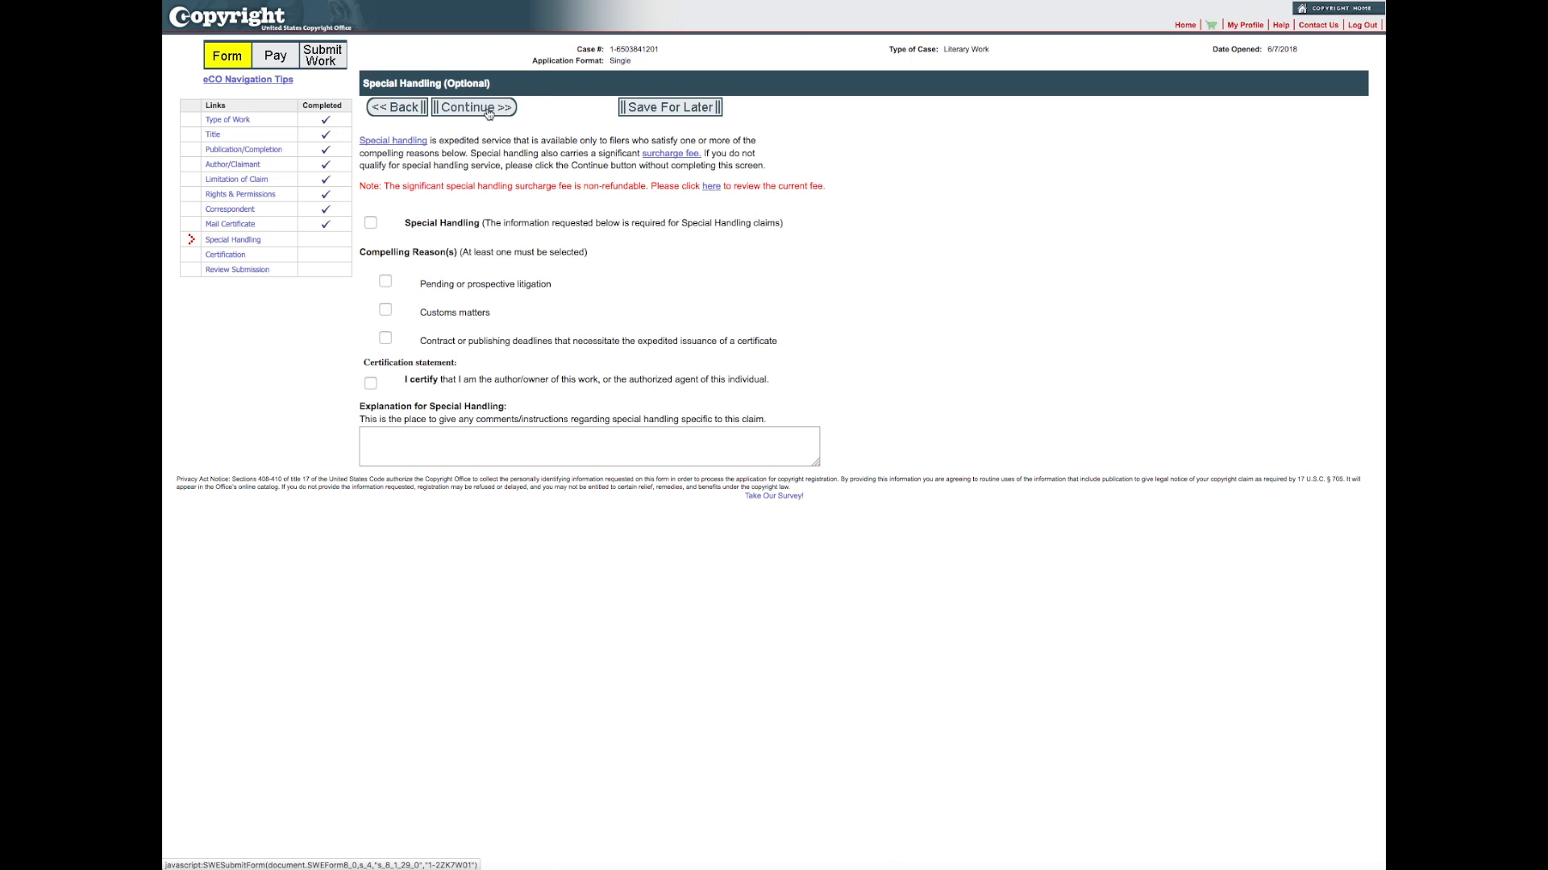
left_click(473, 108)
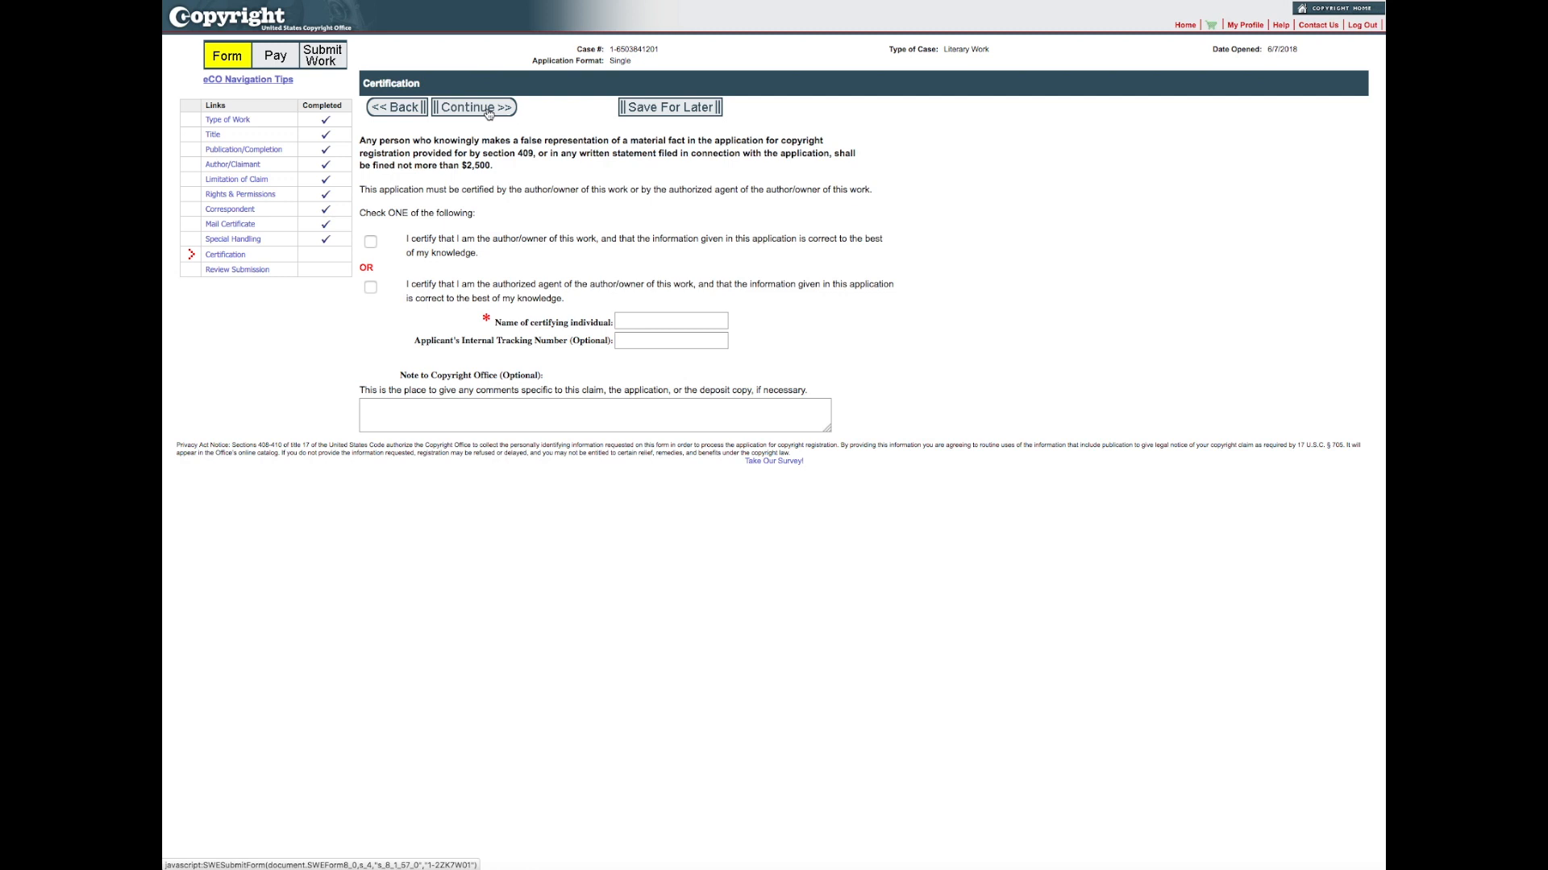
Step: Certify the application as the author/owner of the work, enter the certifying individual's name, and continue
left_click(370, 242)
left_click(636, 320)
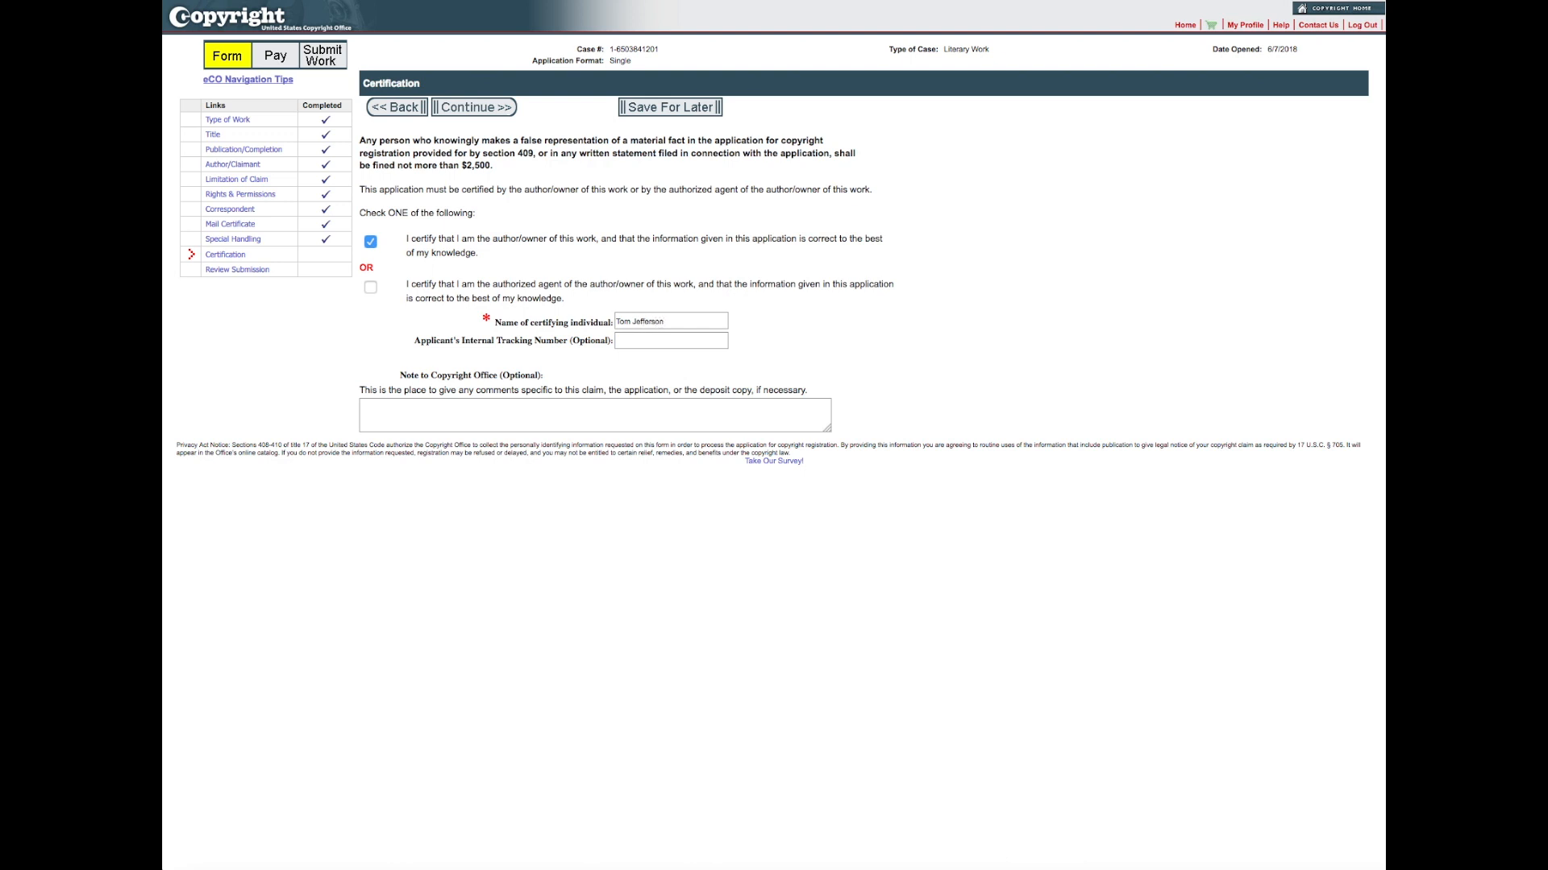
left_click(503, 110)
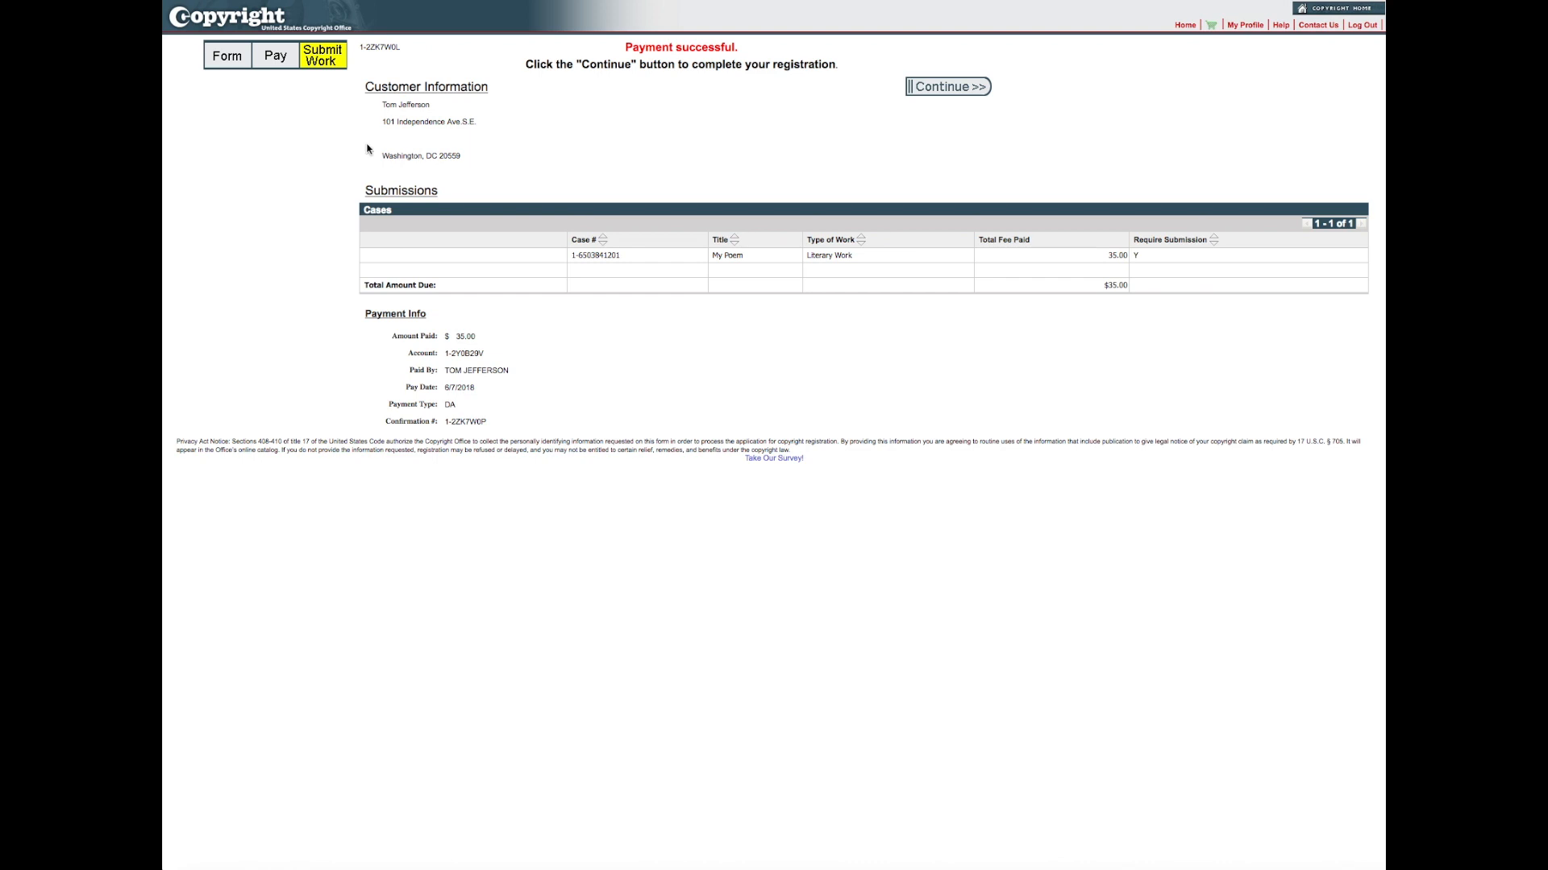
Step: Continue from the payment confirmation, upload My Poem.docx from the My Works folder for the case, and complete the submission
left_click(958, 87)
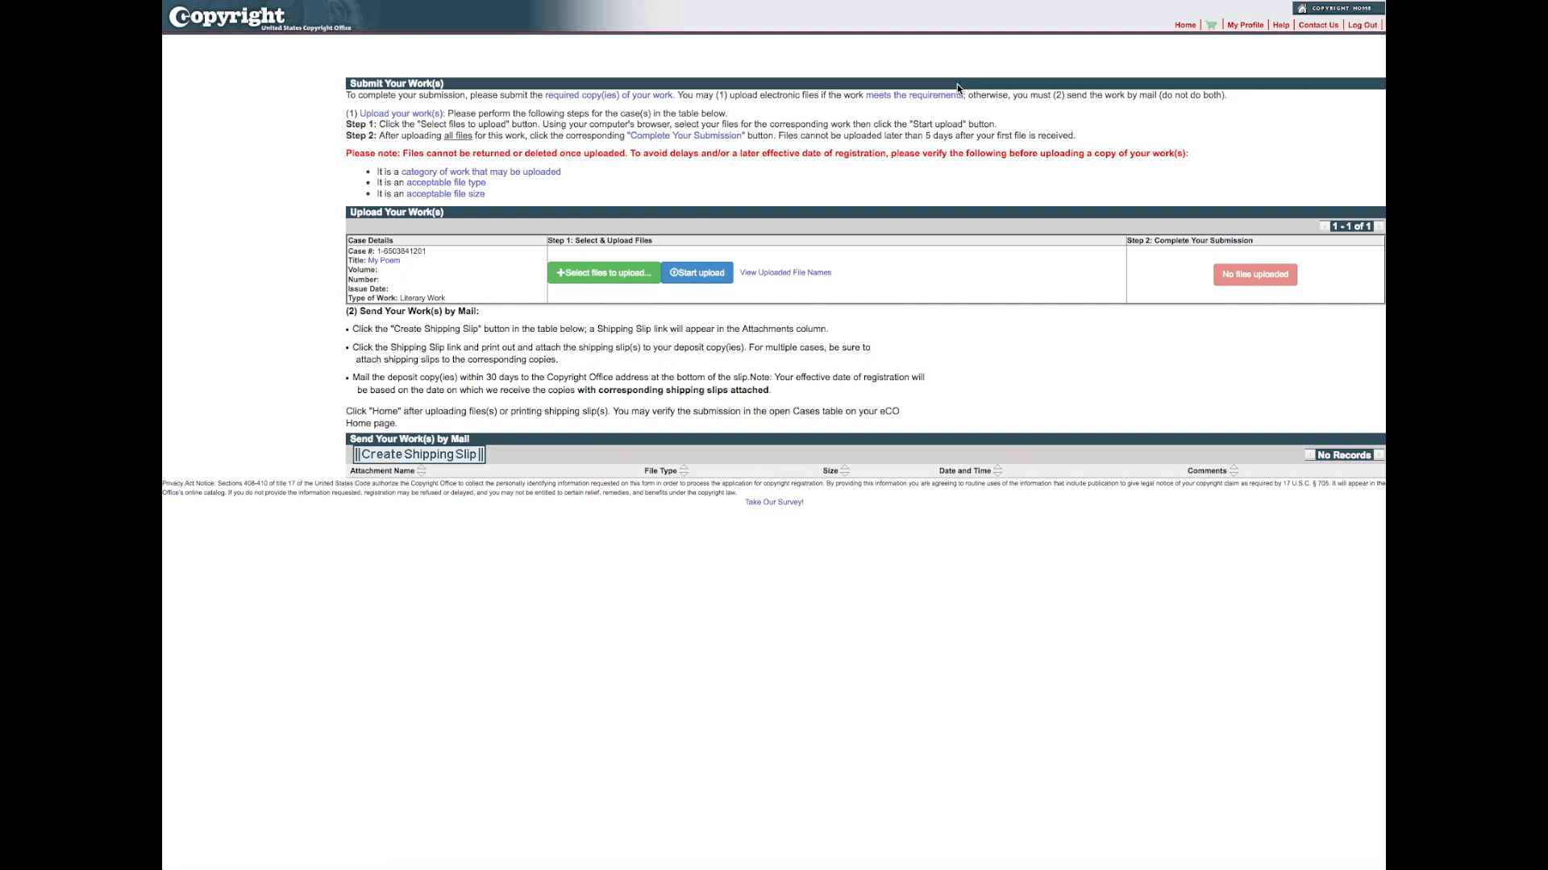
left_click(610, 279)
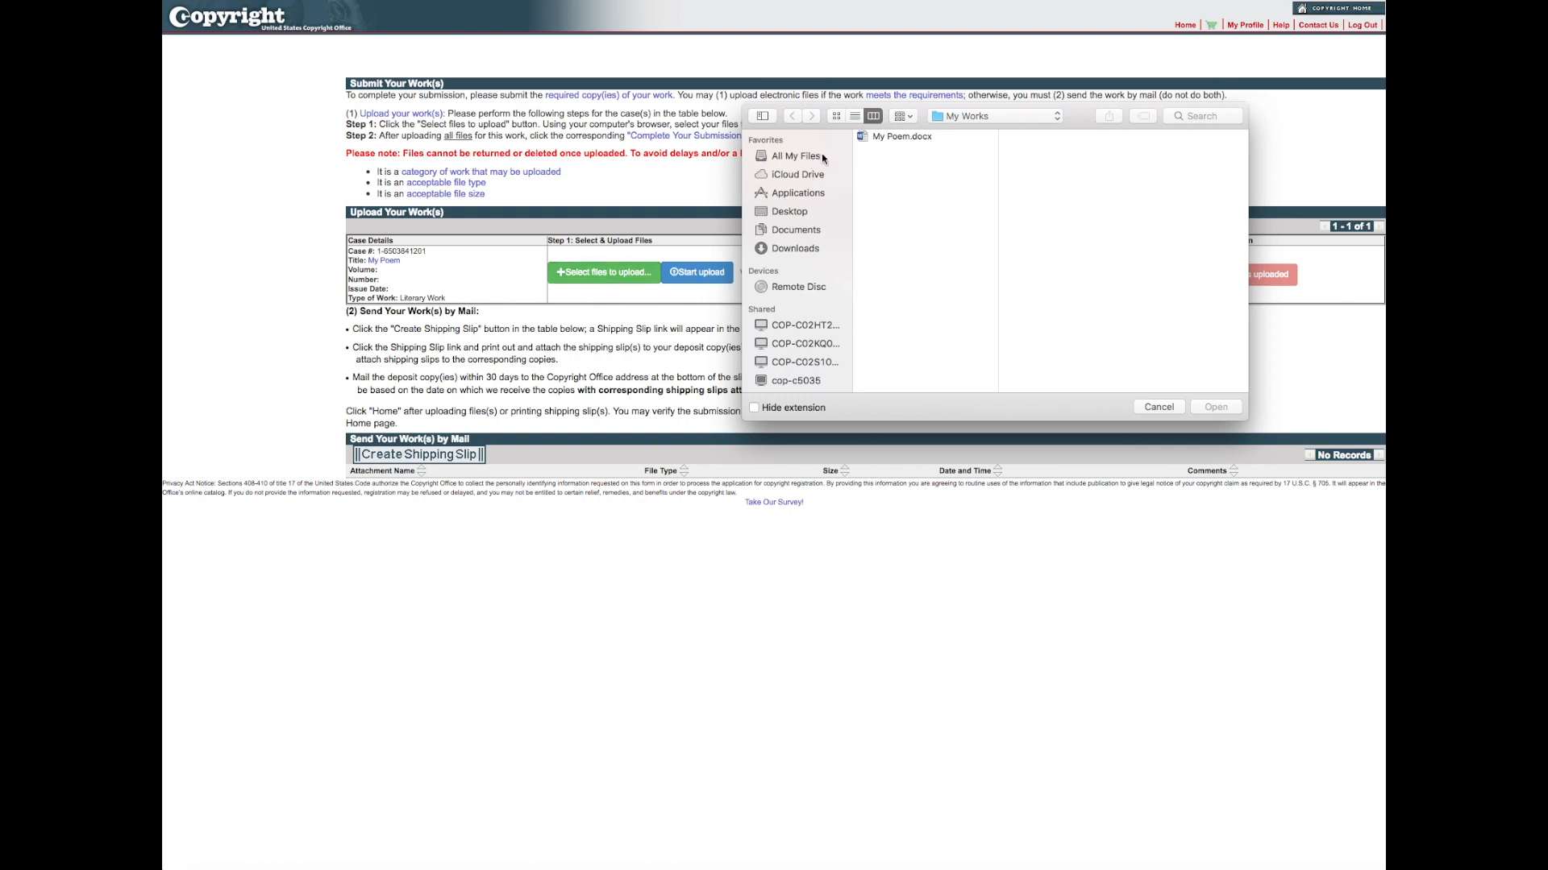
left_click(898, 137)
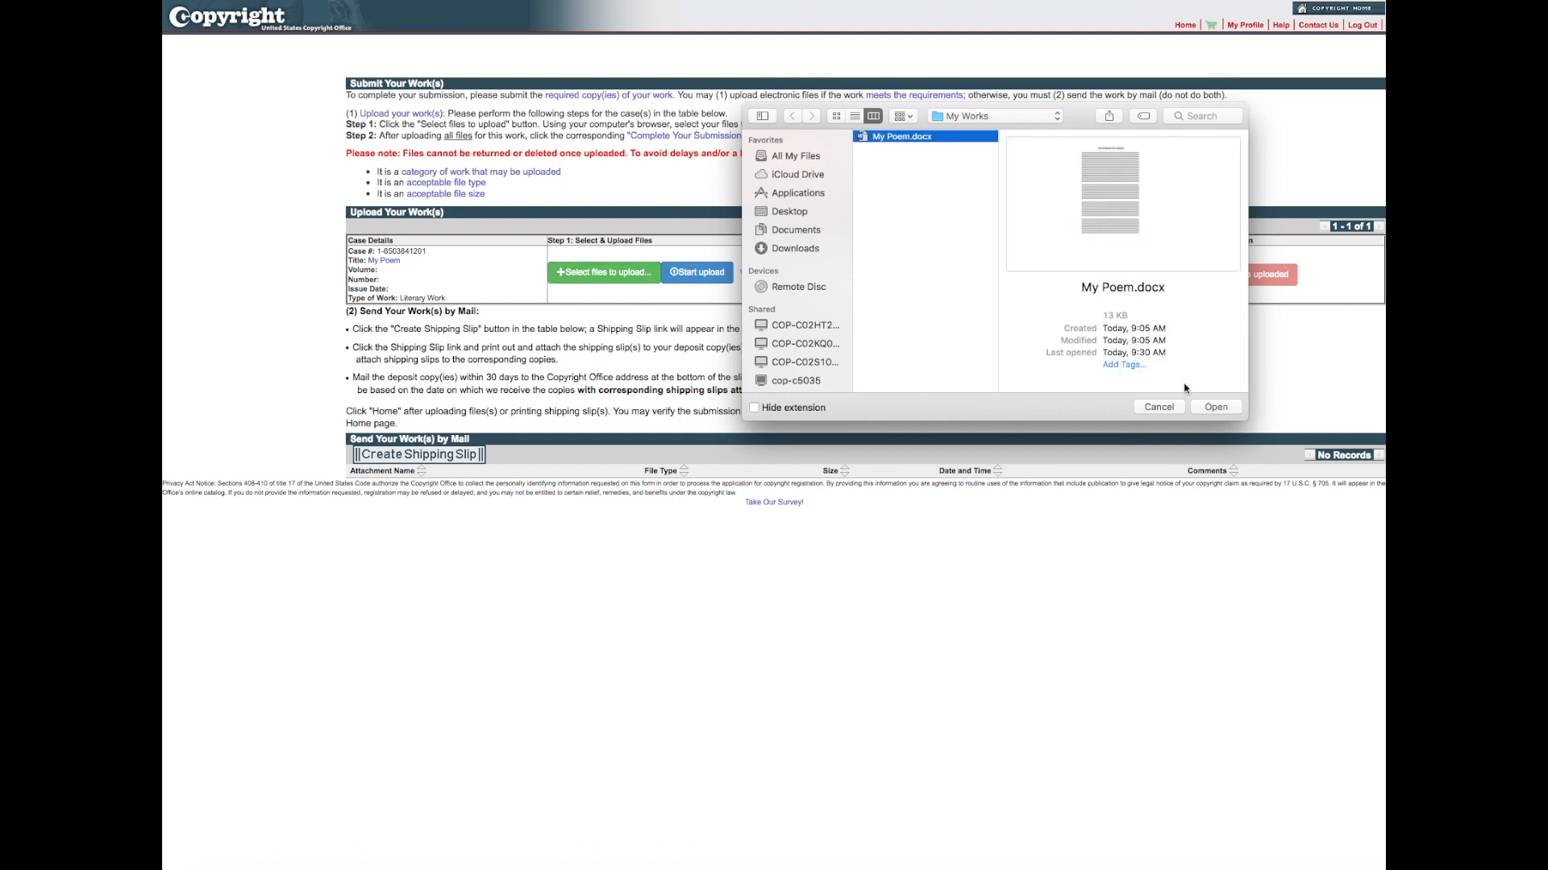
left_click(1196, 411)
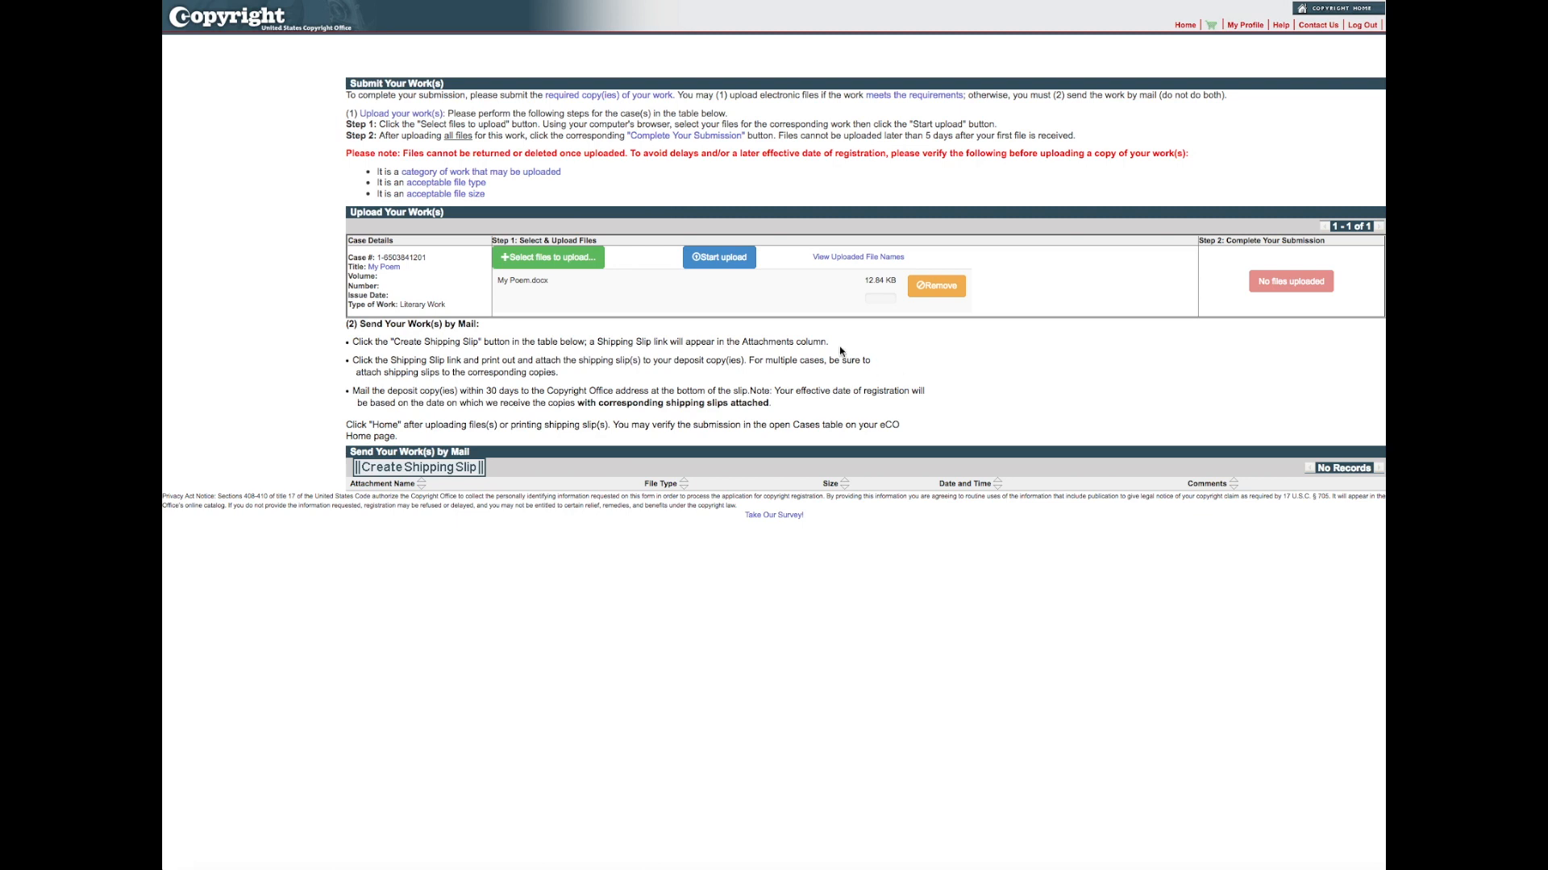
left_click(733, 258)
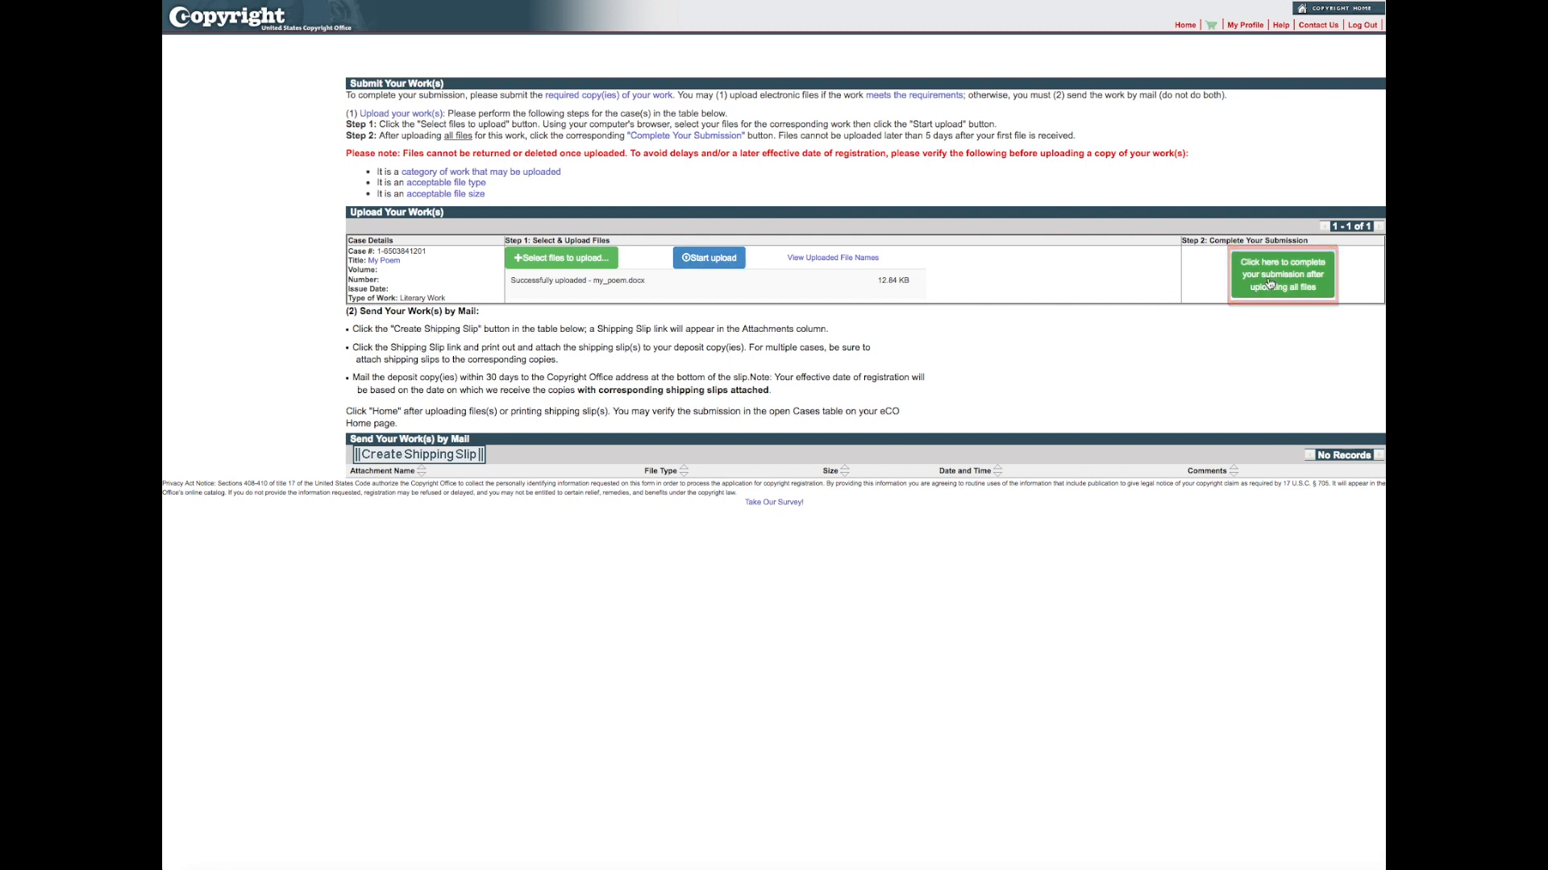
left_click(1268, 282)
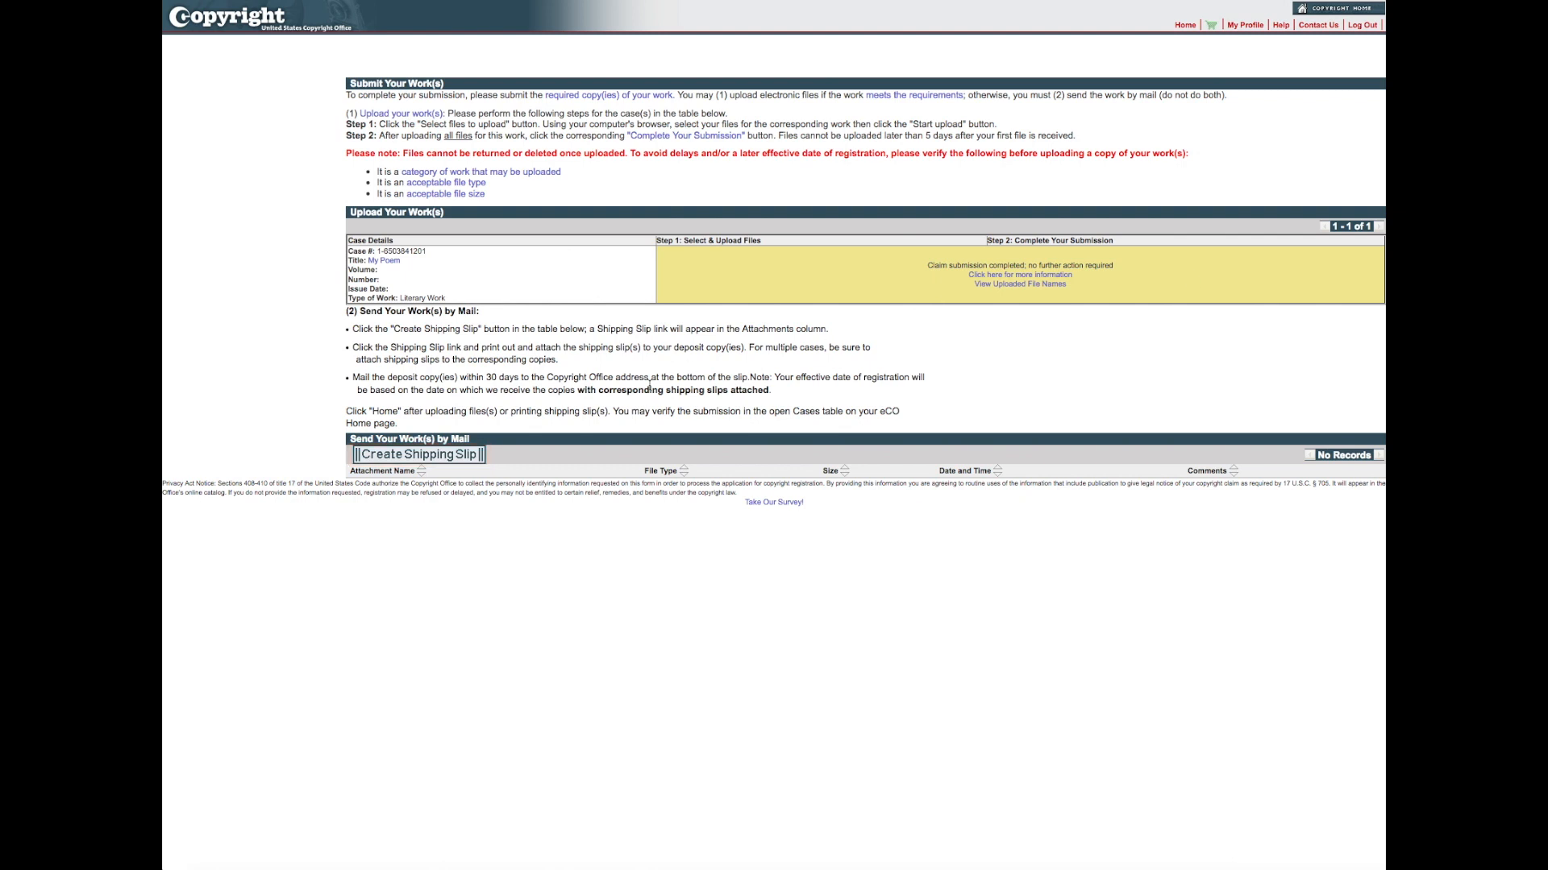
Step: Create a shipping slip for sending the work by mail, view its PDF in Preview, and close it
left_click(445, 458)
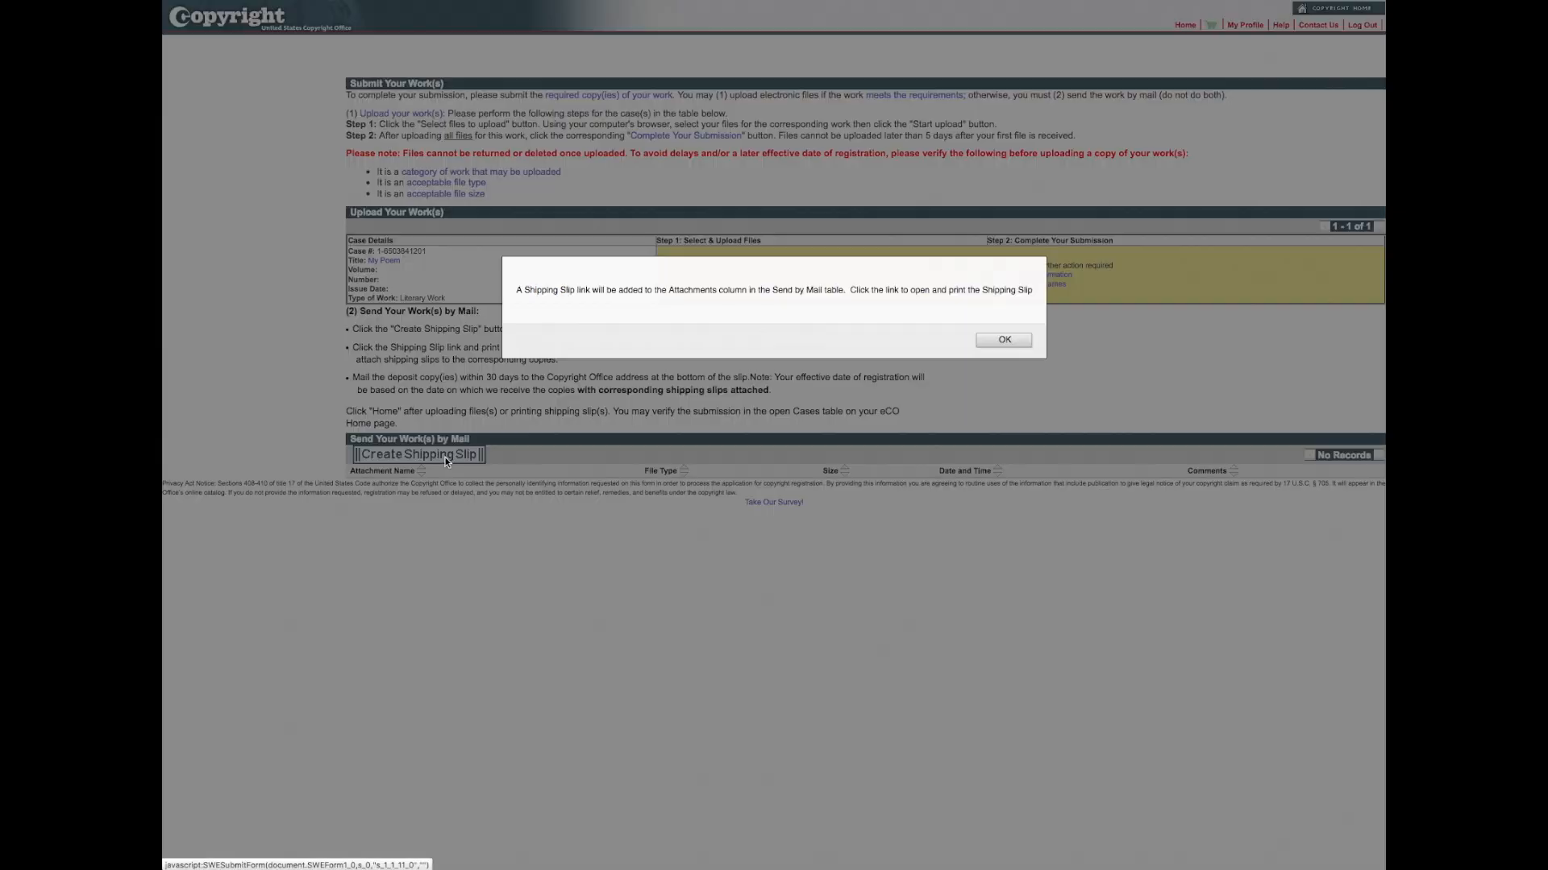
left_click(1017, 343)
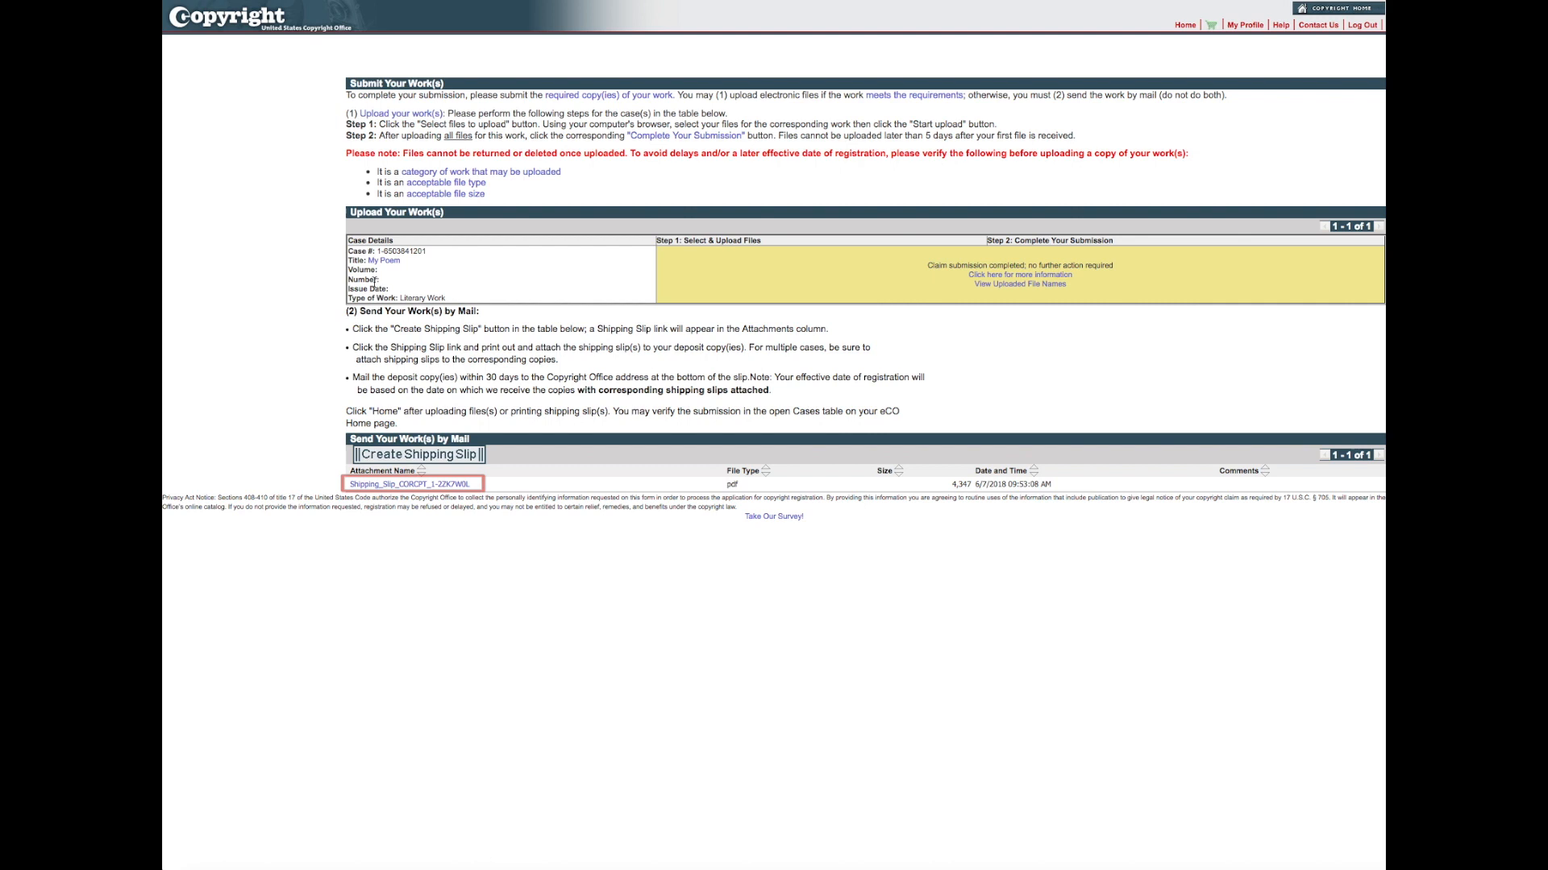
left_click(458, 485)
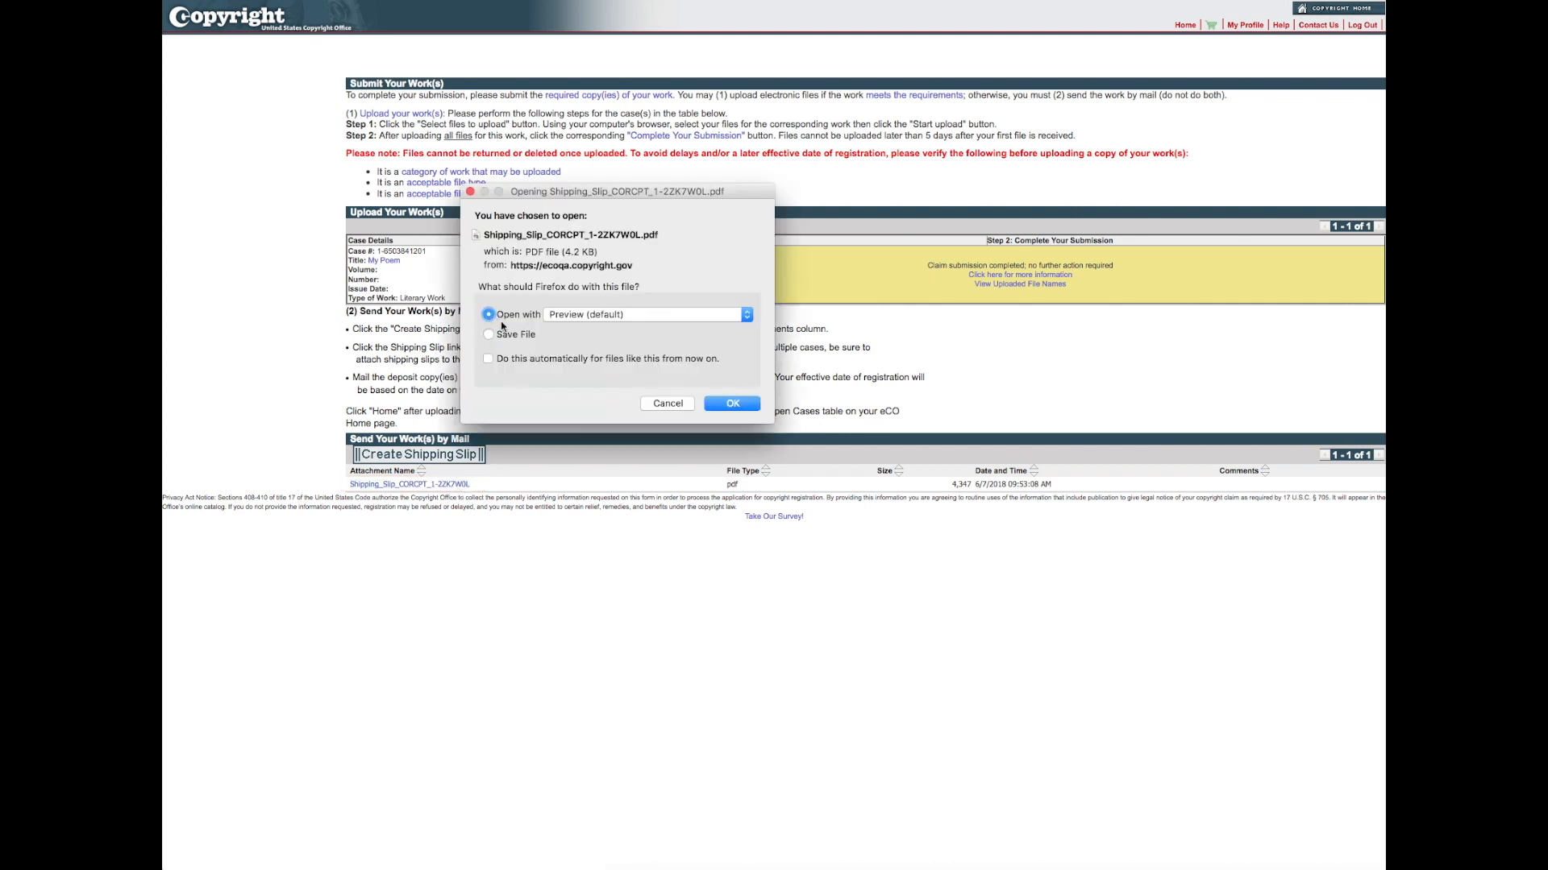
left_click(721, 405)
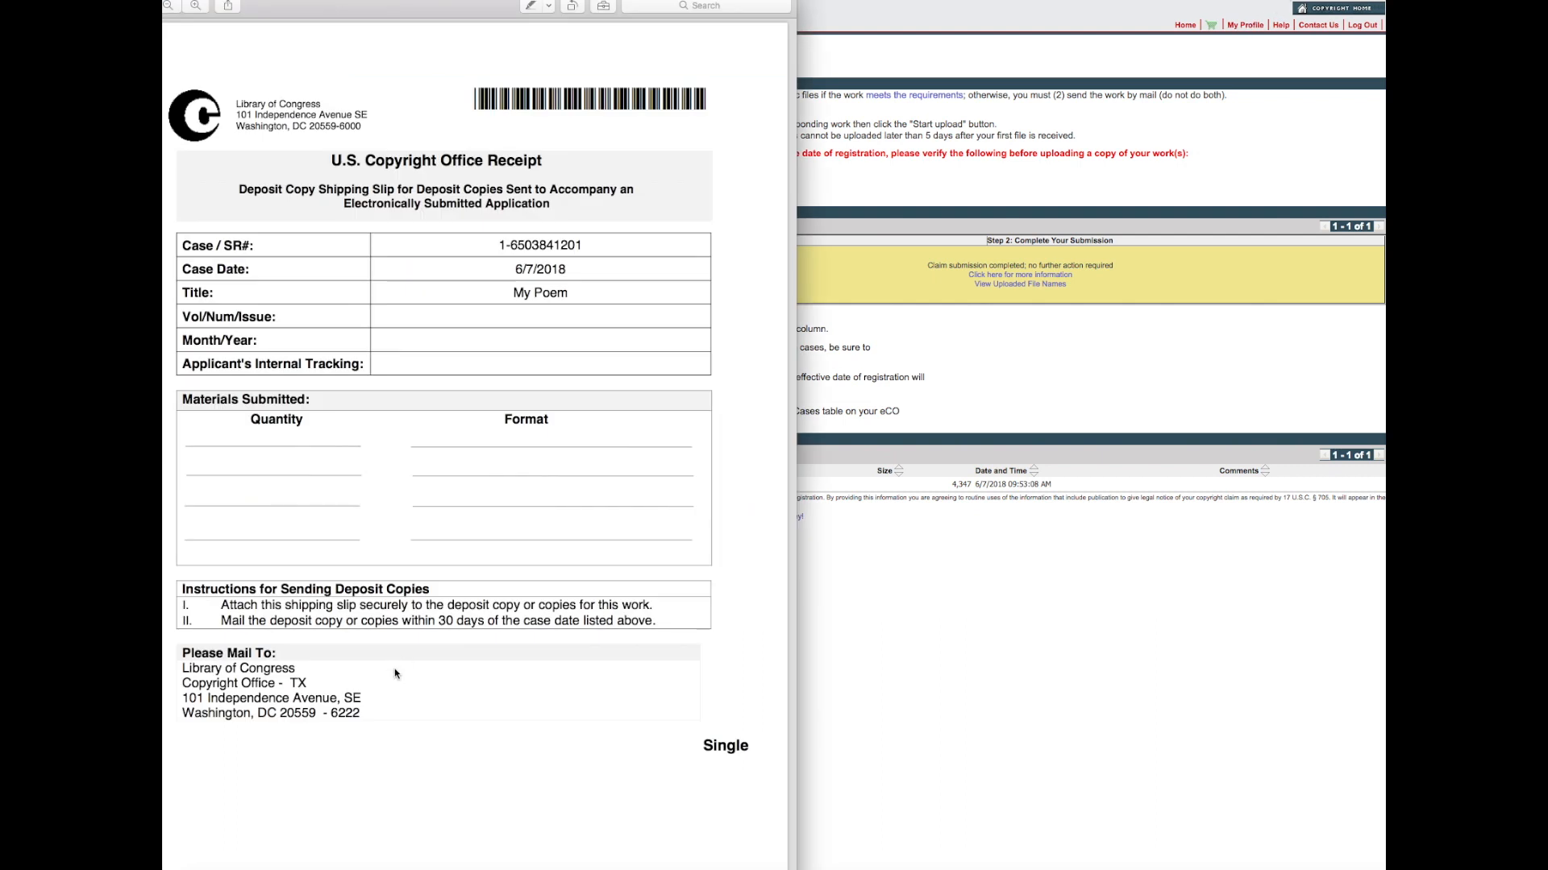
left_click_drag(328, 4, 536, 16)
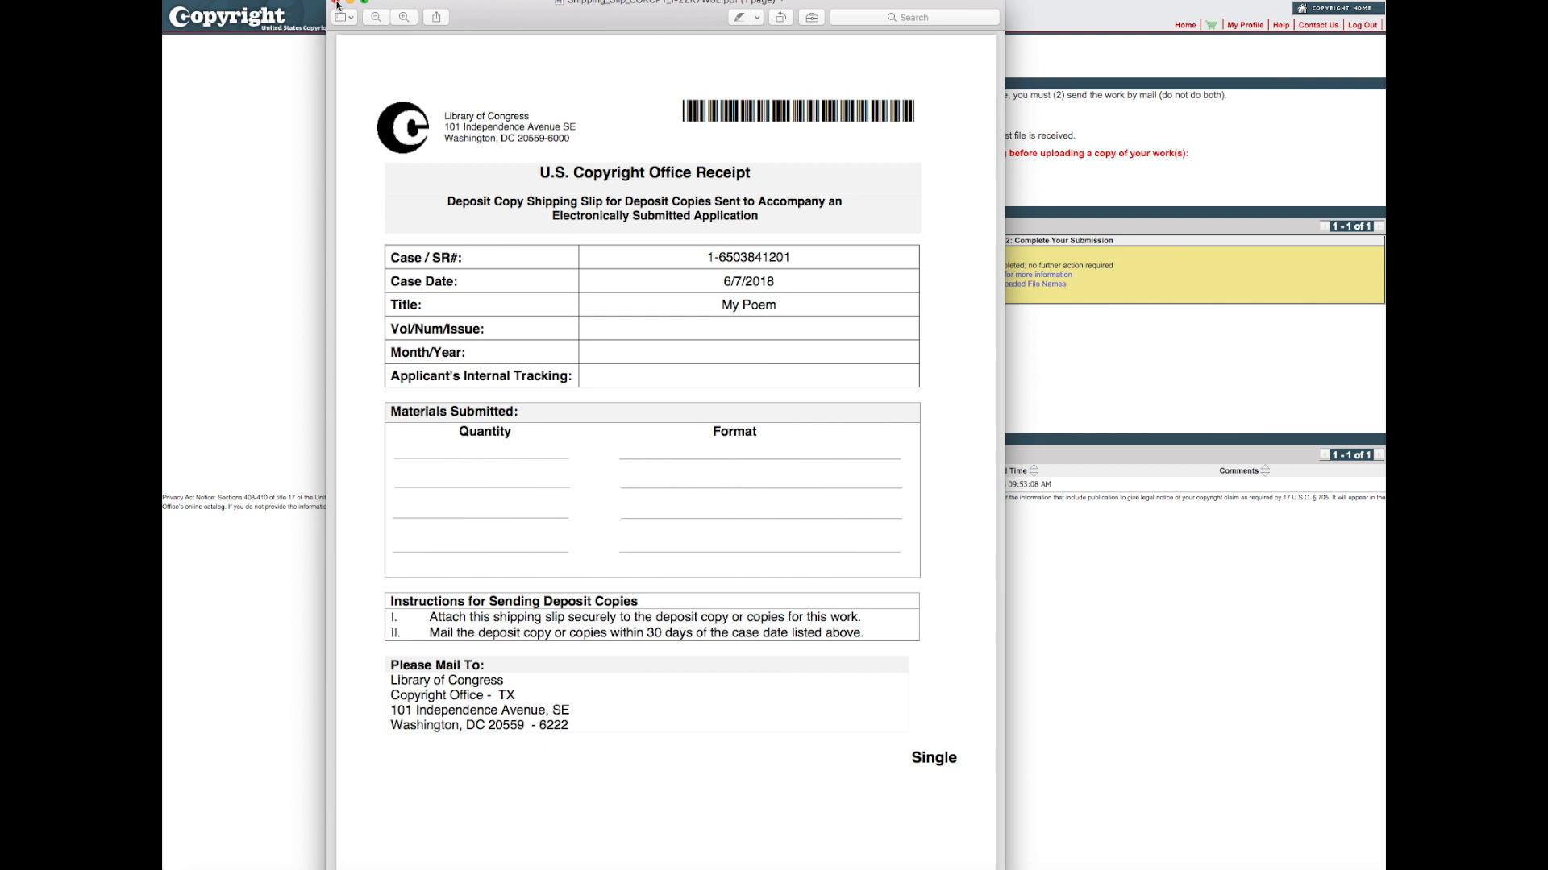
left_click(336, 3)
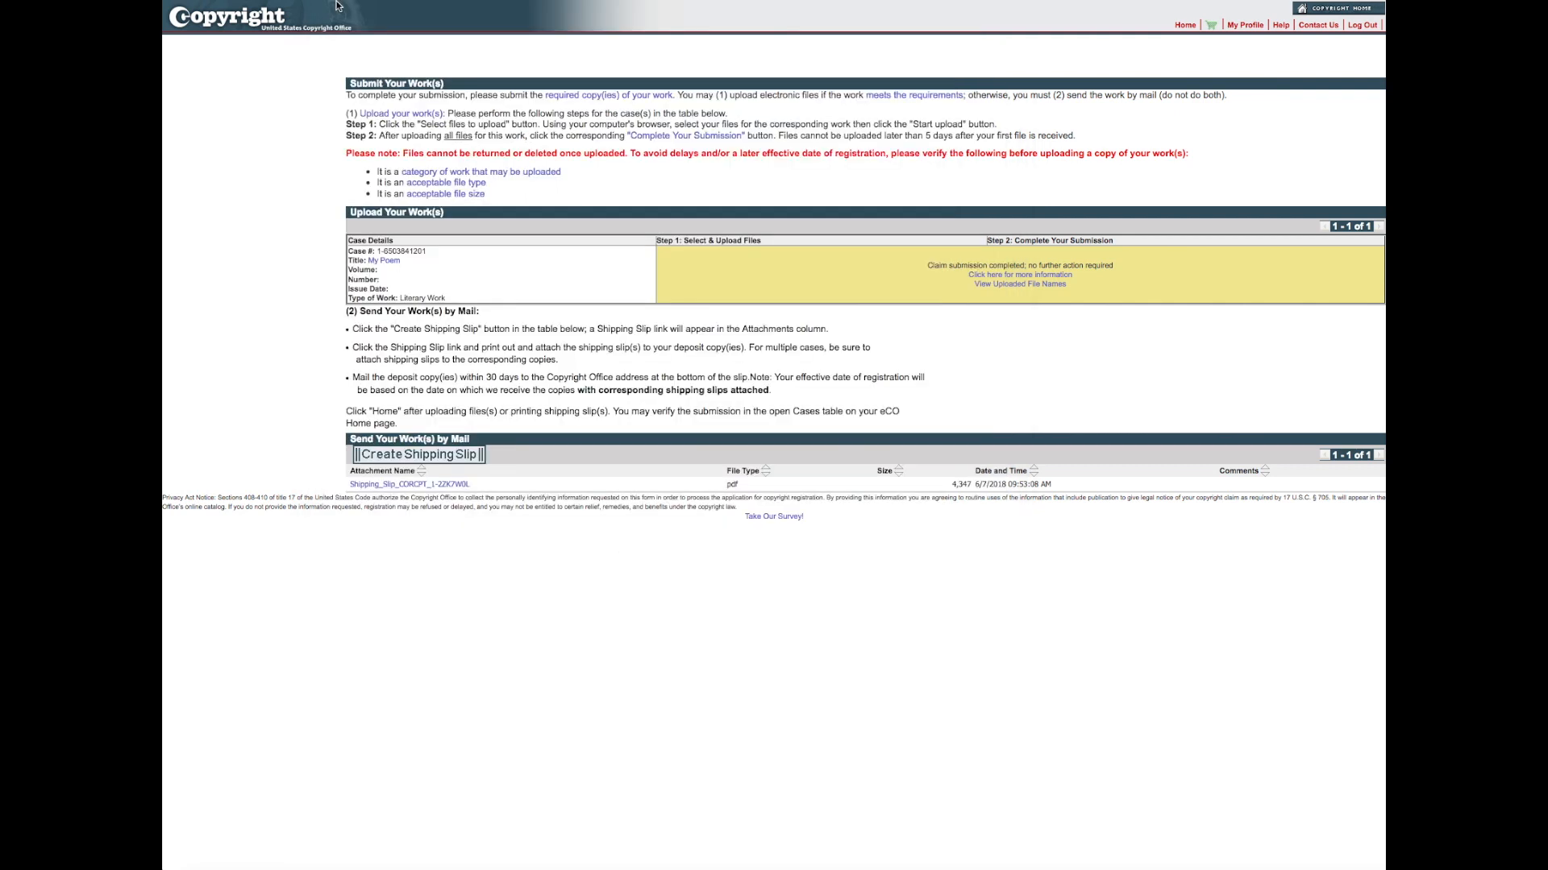